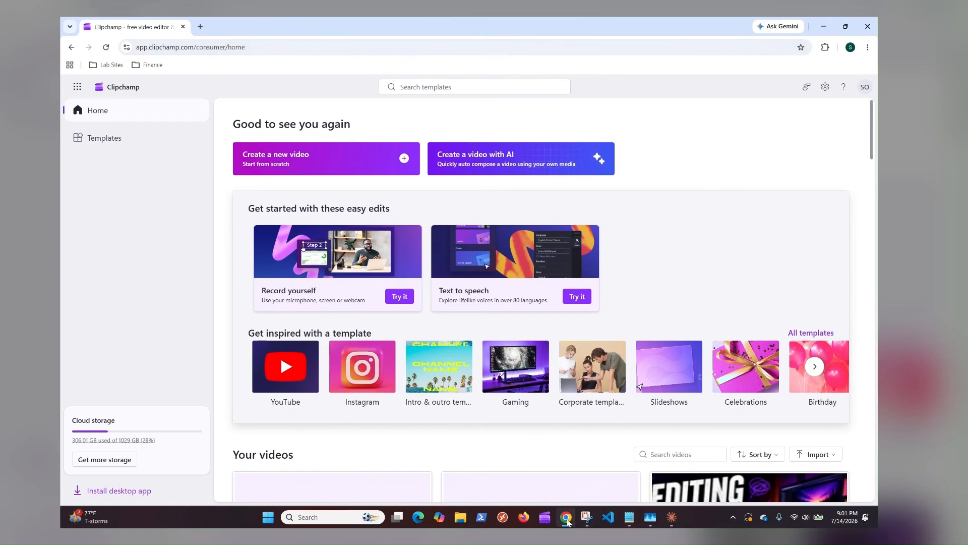
Step: Switch to Claude and write a Cowork prompt requesting a Clipchamp video with a story based on the 15 stickman images in the downloads folder
click(566, 519)
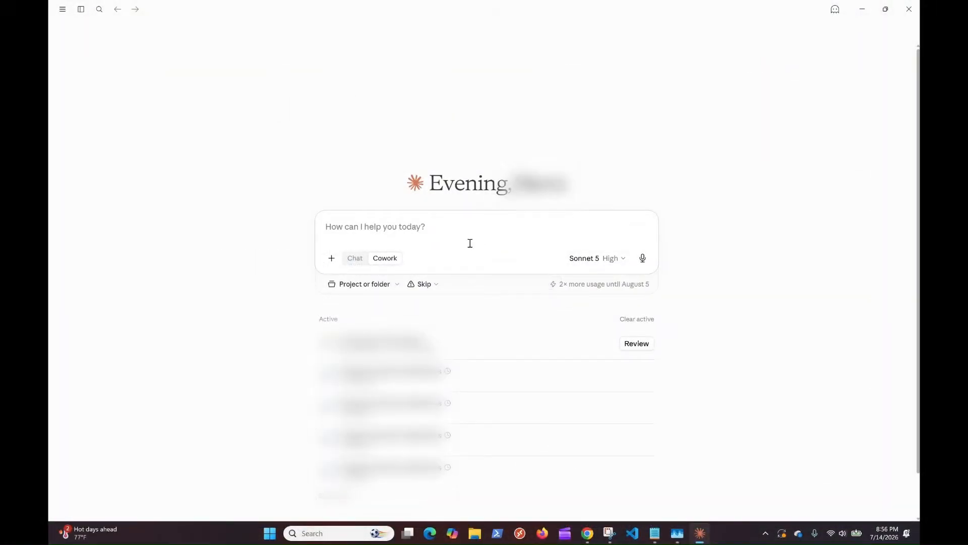
click(427, 19)
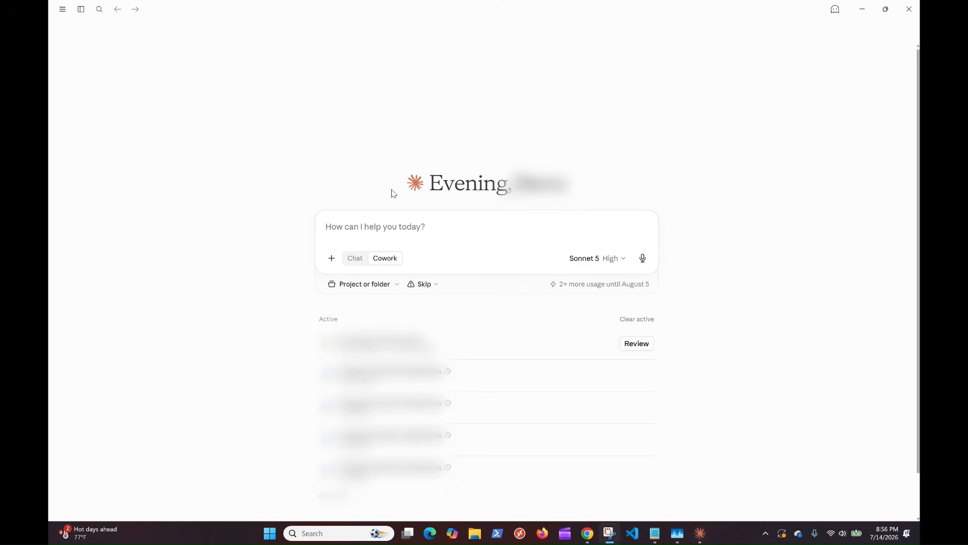
click(365, 229)
text(I would lik)
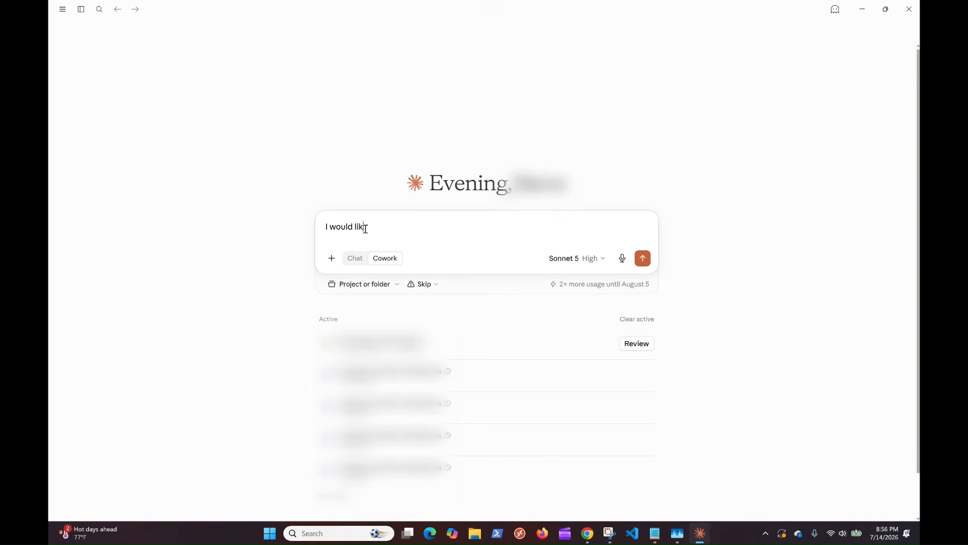
text(e to create a video in clipchamp.  I have my stickman image)
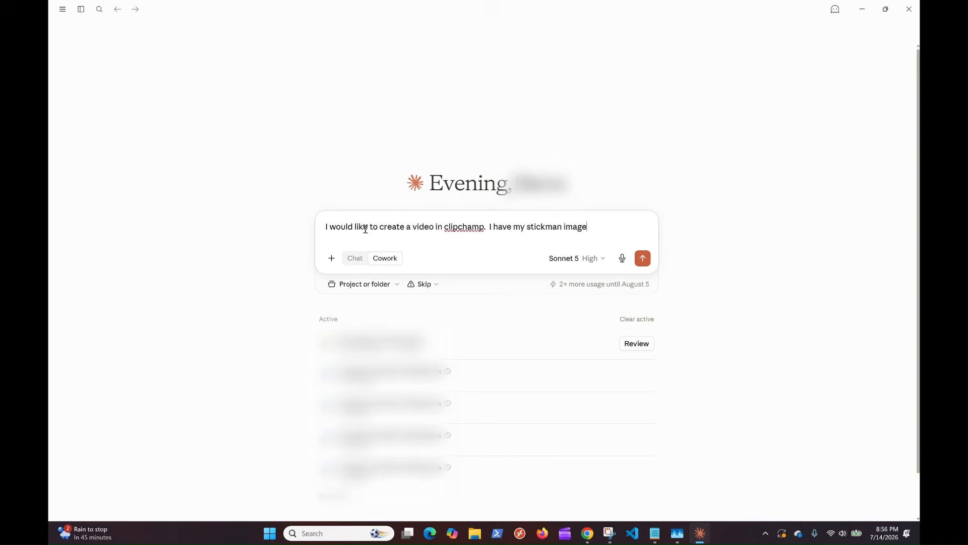
text(s in the downloads folder.  I would like you to take a look at)
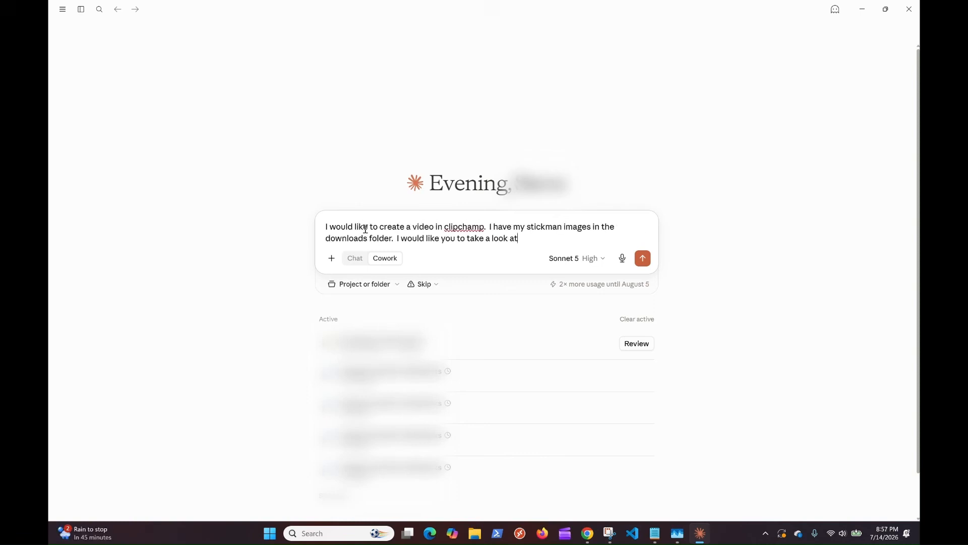
text( them and come up with a story)
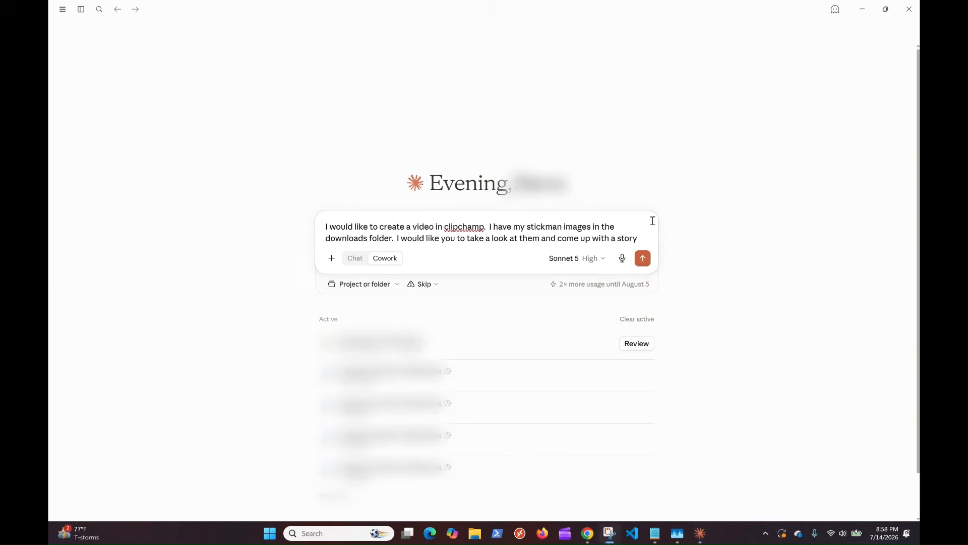
text(for these images.  There are 15 in total. )
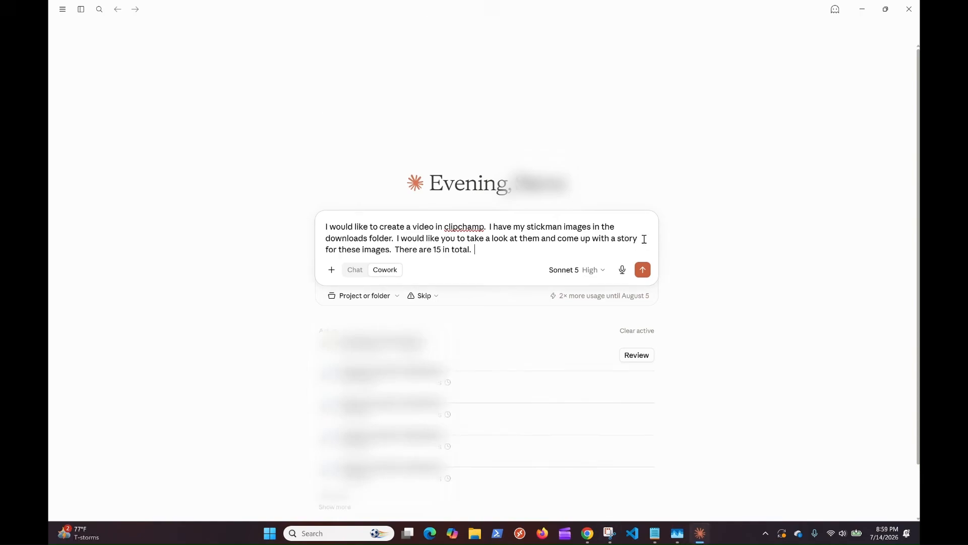
text( Make it an)
Step: Add "Create your own script. you will be using TTS." to the prompt and send it
key(ctrl+BackSpace)
key(ctrl+BackSpace)
key(ctrl+BackSpace)
text(You wil)
key(ctrl+BackSpace)
key(ctrl+BackSpace)
text(Create your own script.  you will be using T)
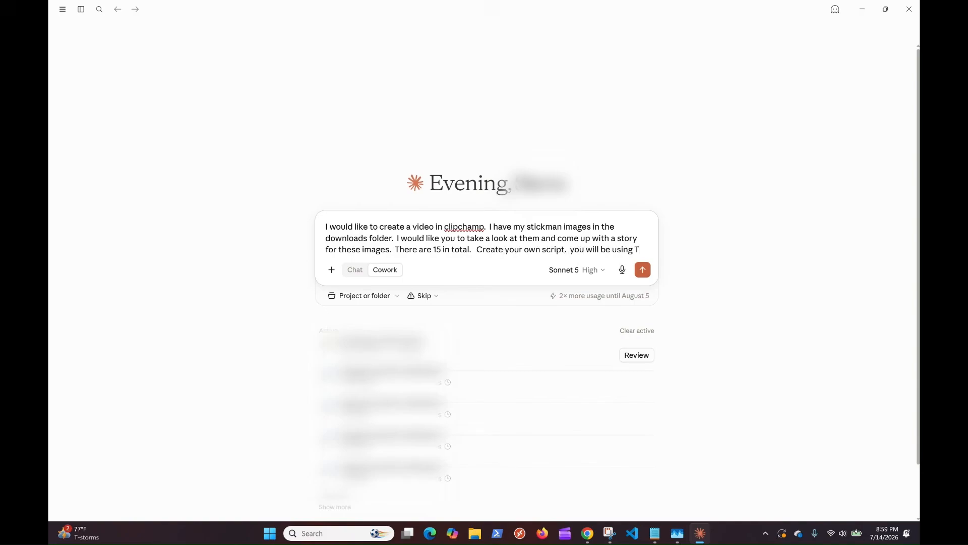
text(TS.)
key(Return)
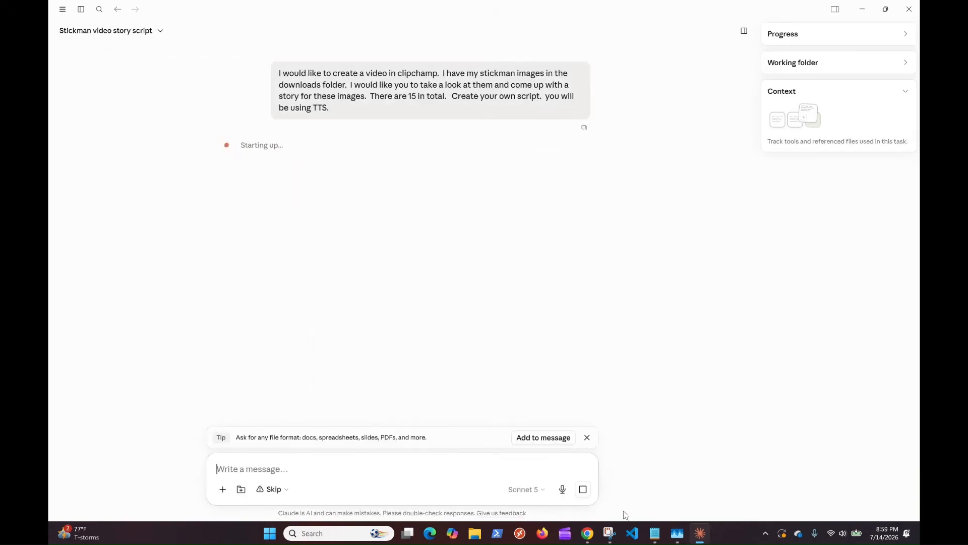
Step: Allow Claude to work in the Downloads folder
mouse_move(597, 533)
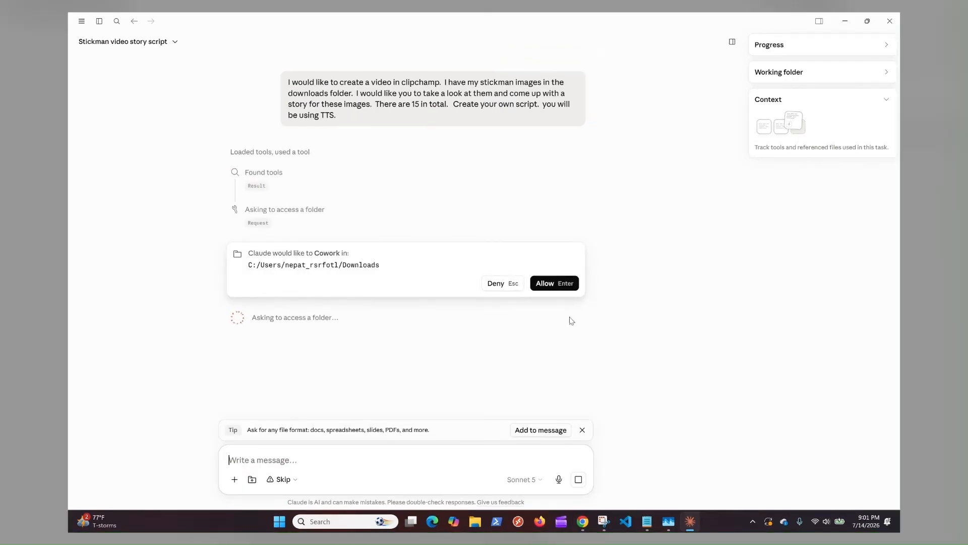
click(541, 284)
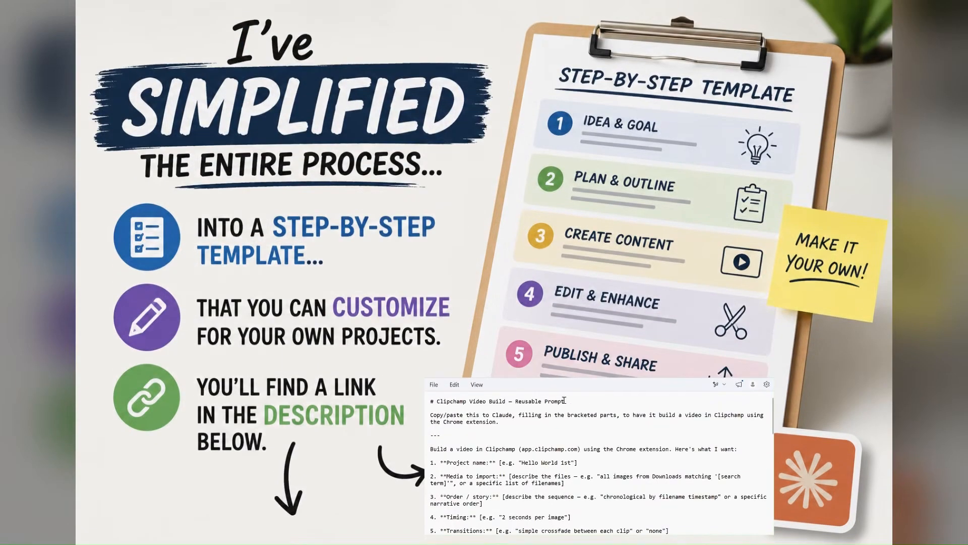
scroll(568, 406, down, 5)
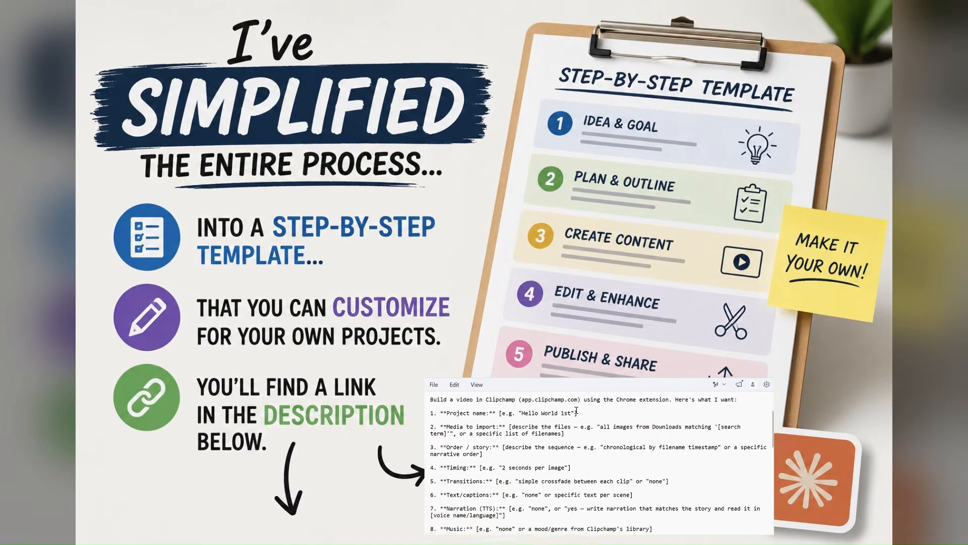
scroll(578, 413, down, 10)
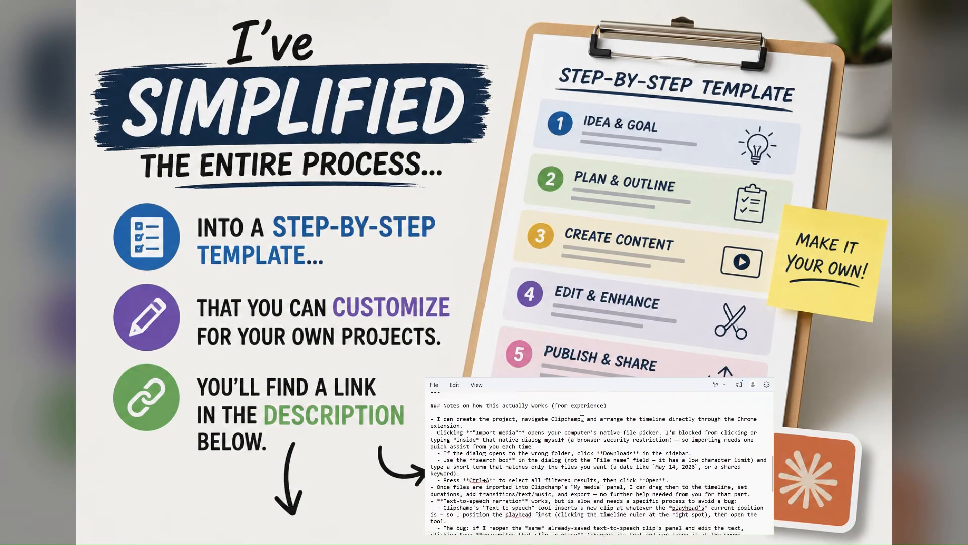
scroll(583, 419, down, 4)
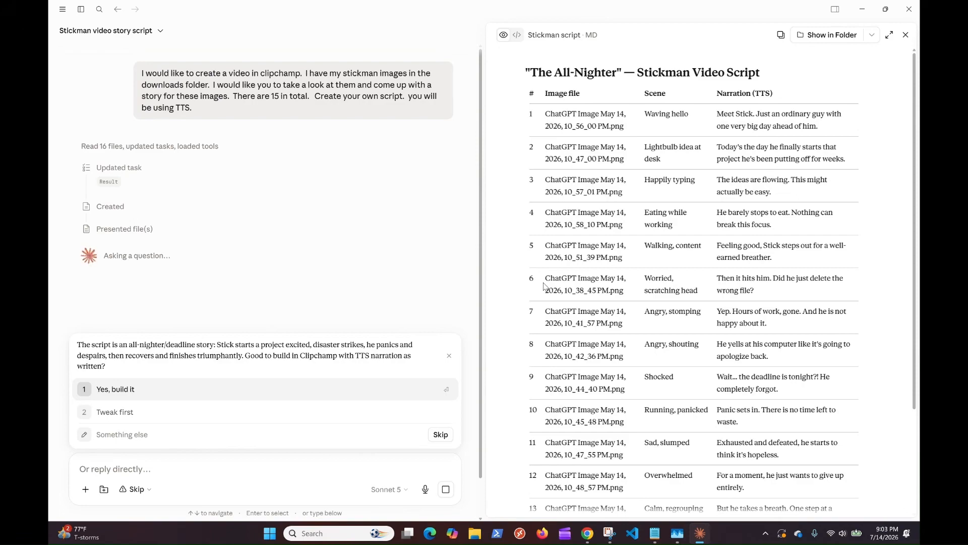
Step: Approve the "The All-Nighter" stickman script by answering "Yes, build it"
click(124, 392)
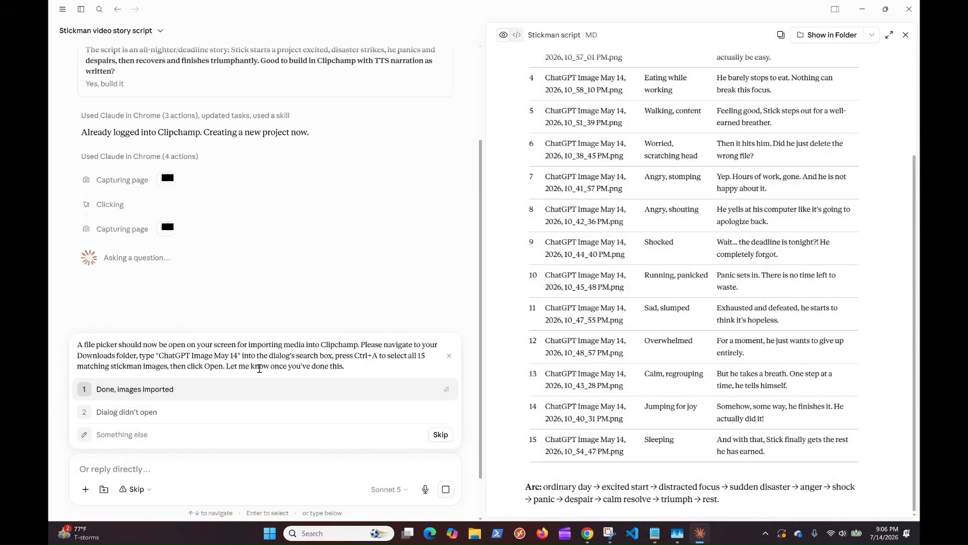
Step: Check the Clipchamp tabs in Chrome for an open file picker, return to Claude and answer "Dialog didn't open"
click(474, 534)
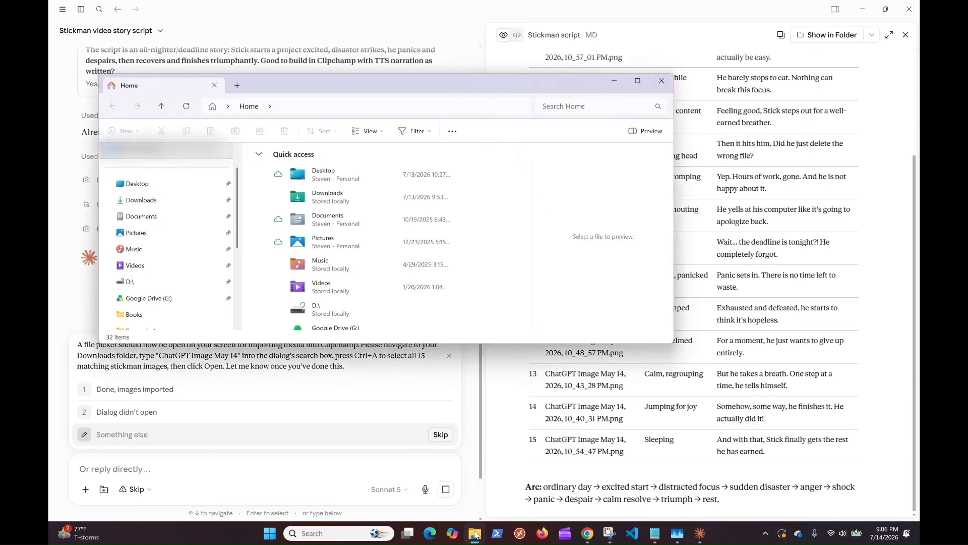
click(665, 86)
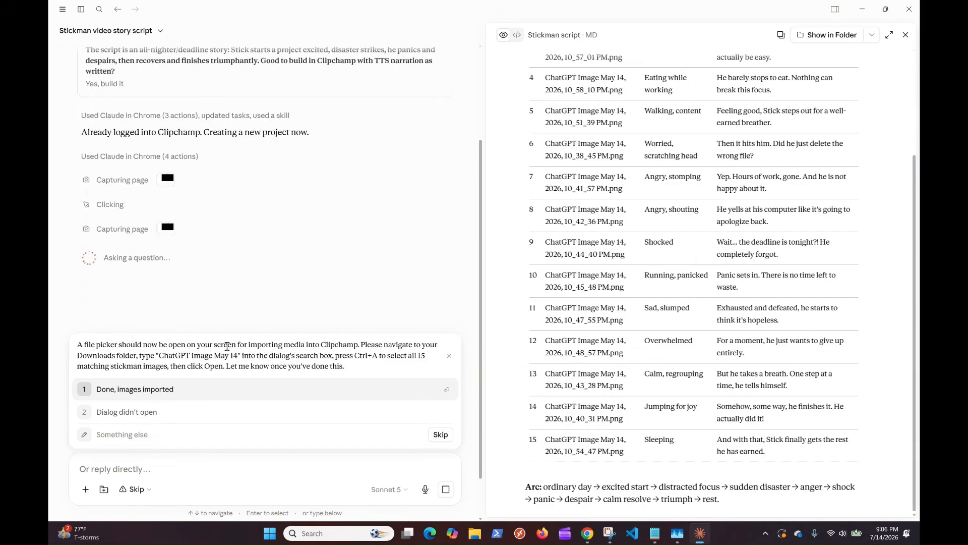
mouse_move(705, 538)
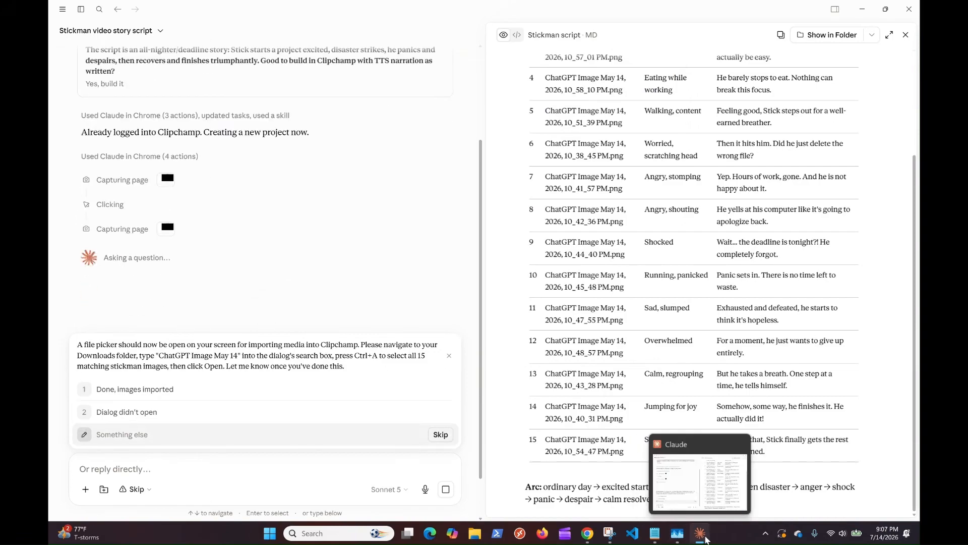
click(588, 532)
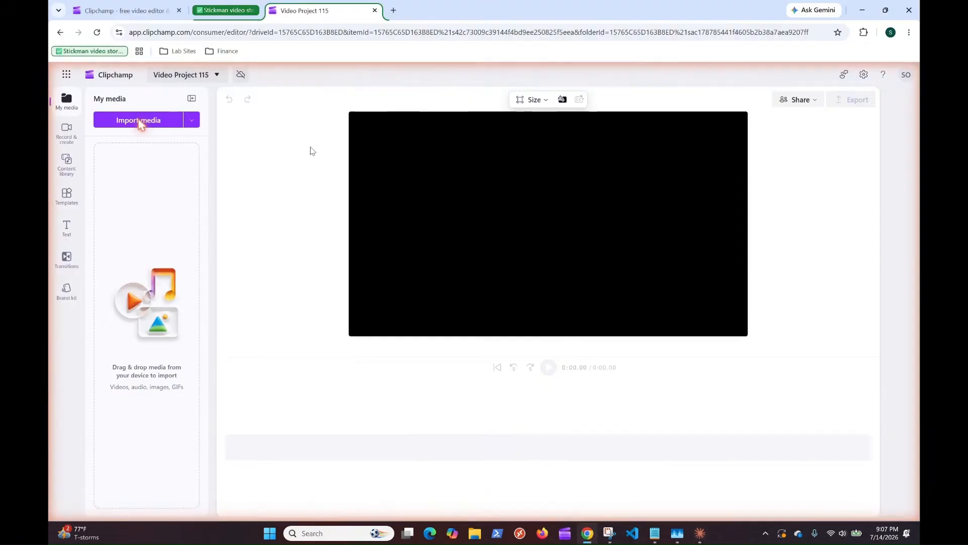
key(ctrl+w)
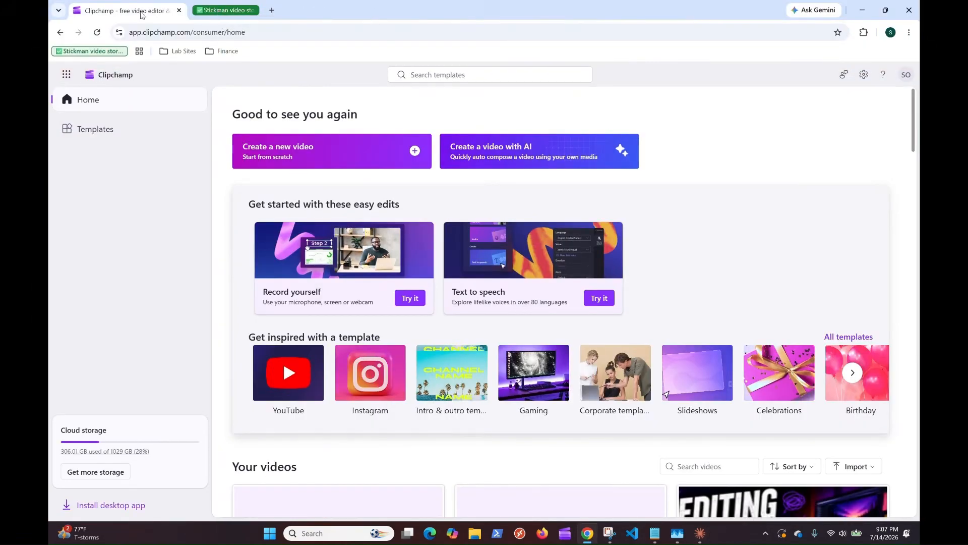
key(ctrl+shift+t)
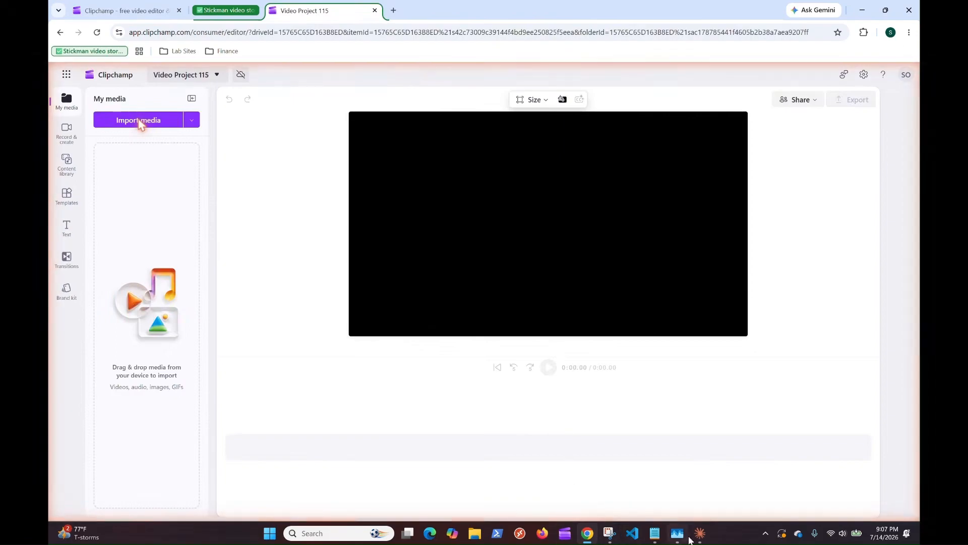
click(692, 537)
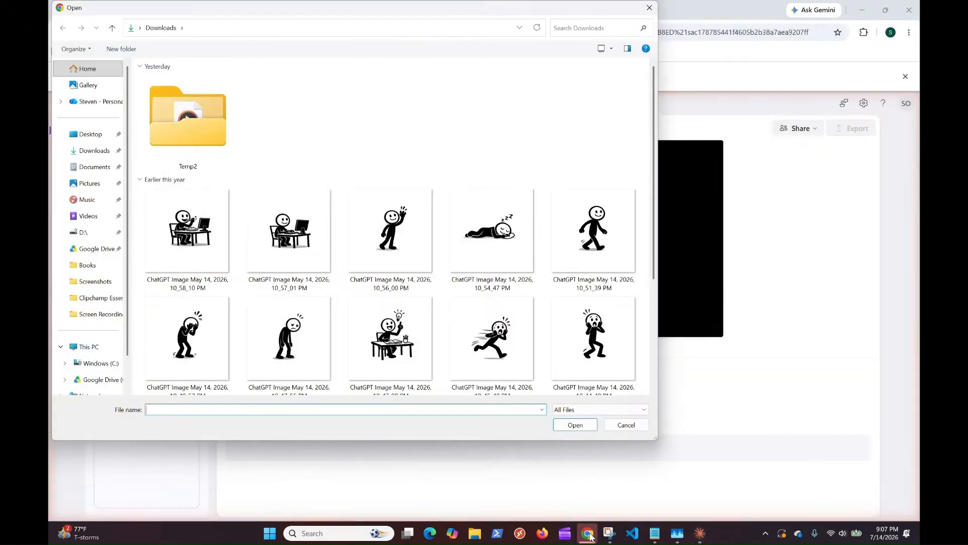
Step: Switch to Chrome and import all 15 ChatGPT stickman images from the Downloads folder into the Clipchamp project
click(589, 534)
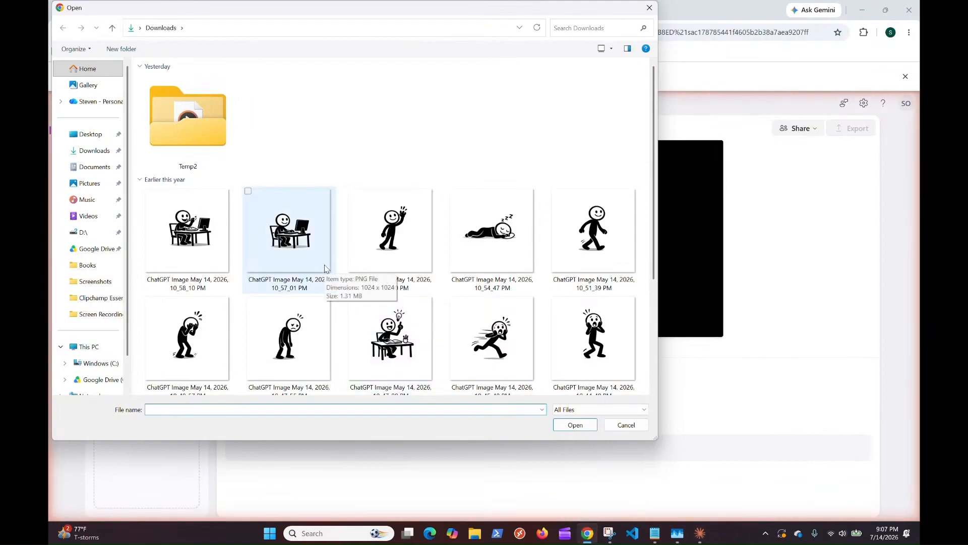
click(216, 249)
scroll(394, 242, down, 2)
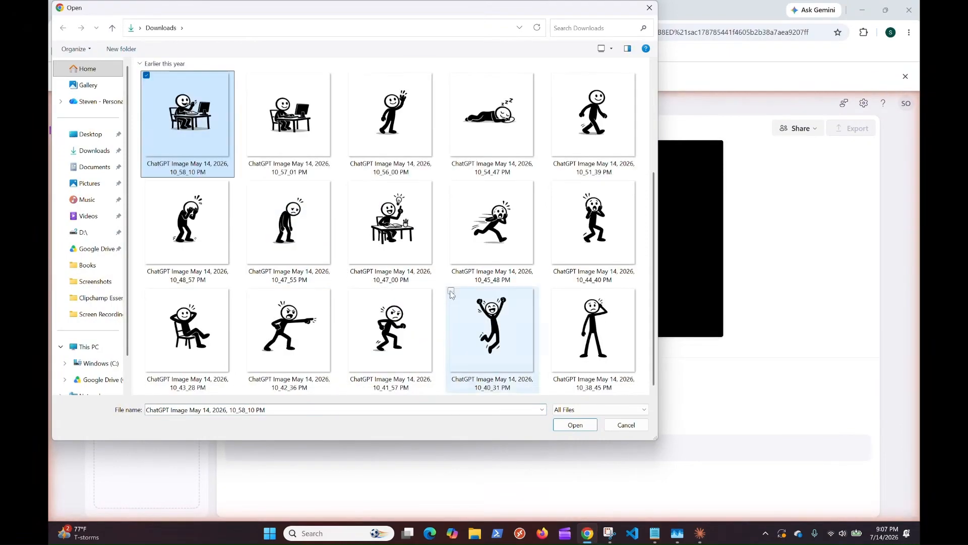
shift+click(590, 343)
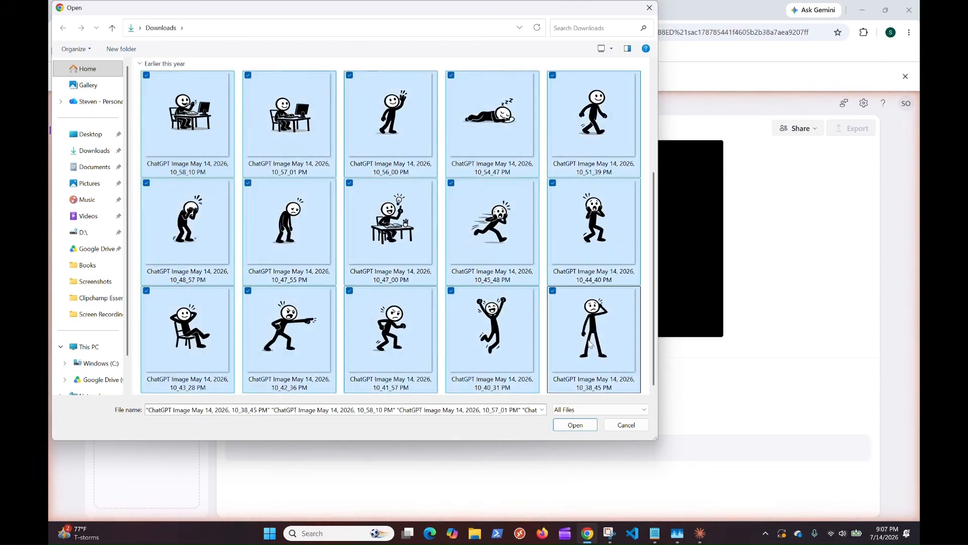
click(575, 424)
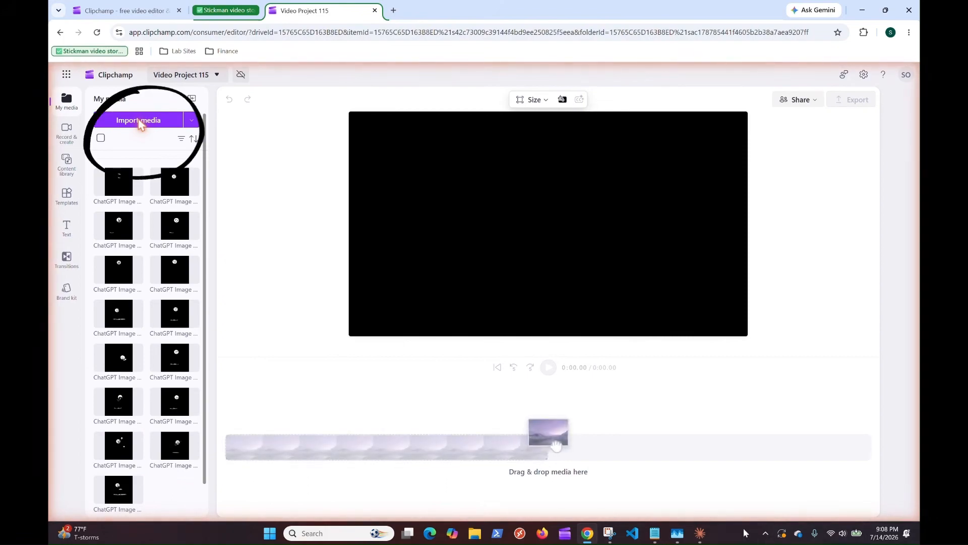
Step: Switch to Claude and answer its import questions with "Yes, it's open now" and "Done, imported"
mouse_move(708, 538)
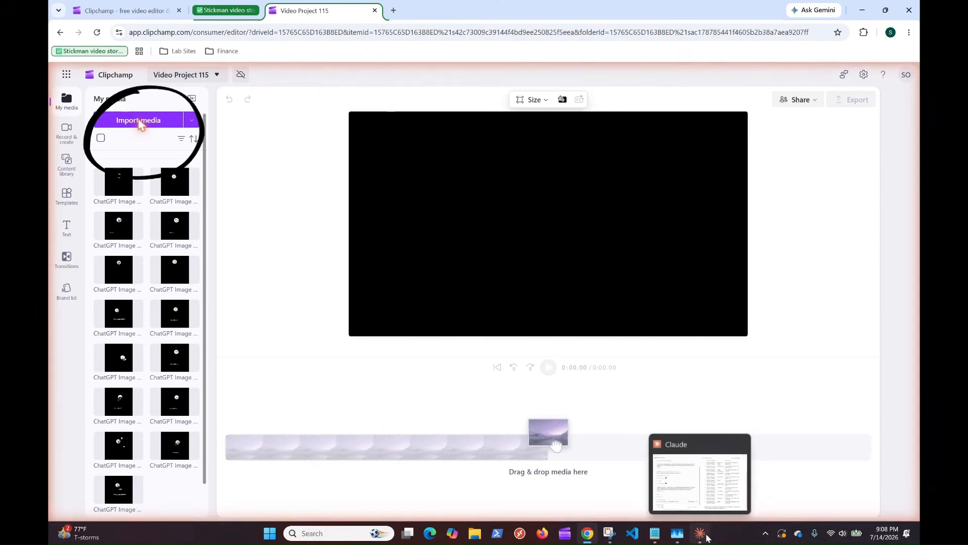
click(708, 538)
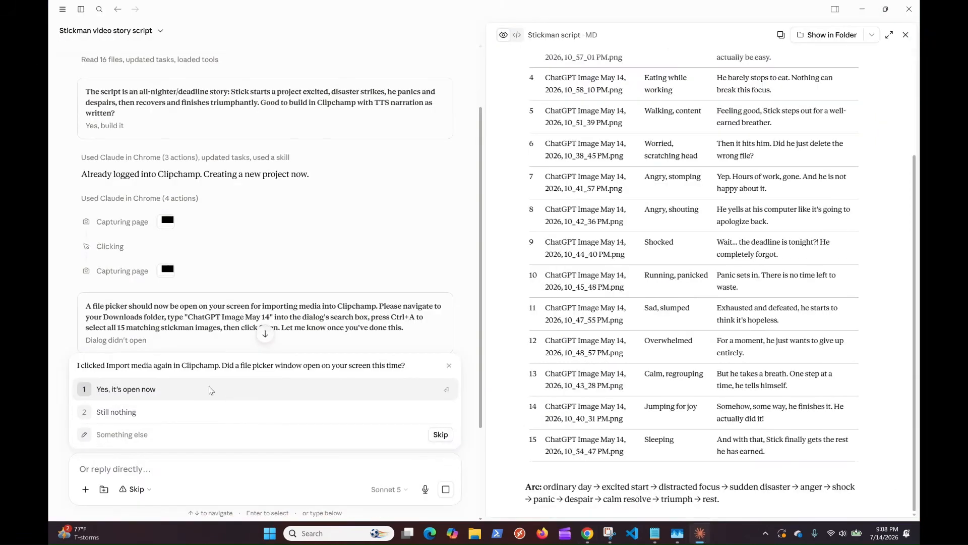
click(157, 392)
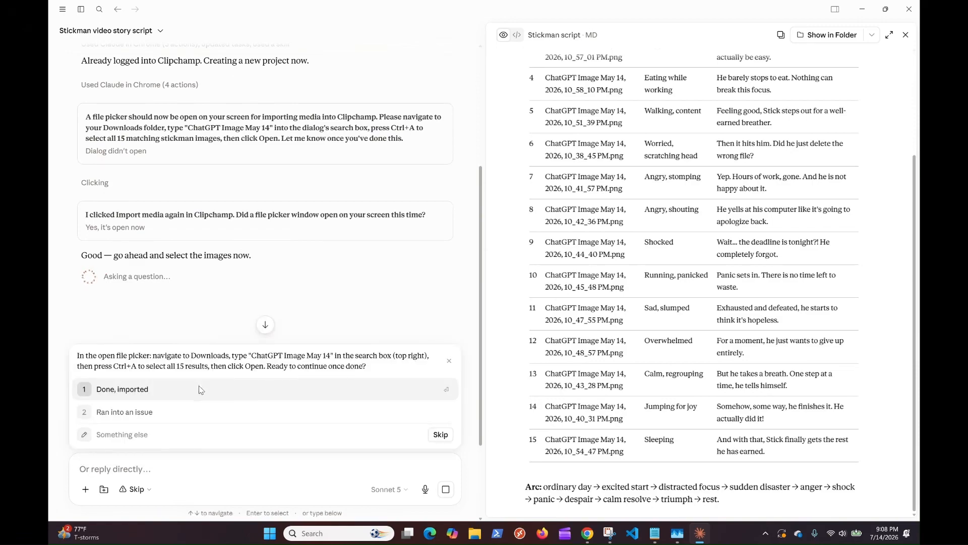
click(175, 390)
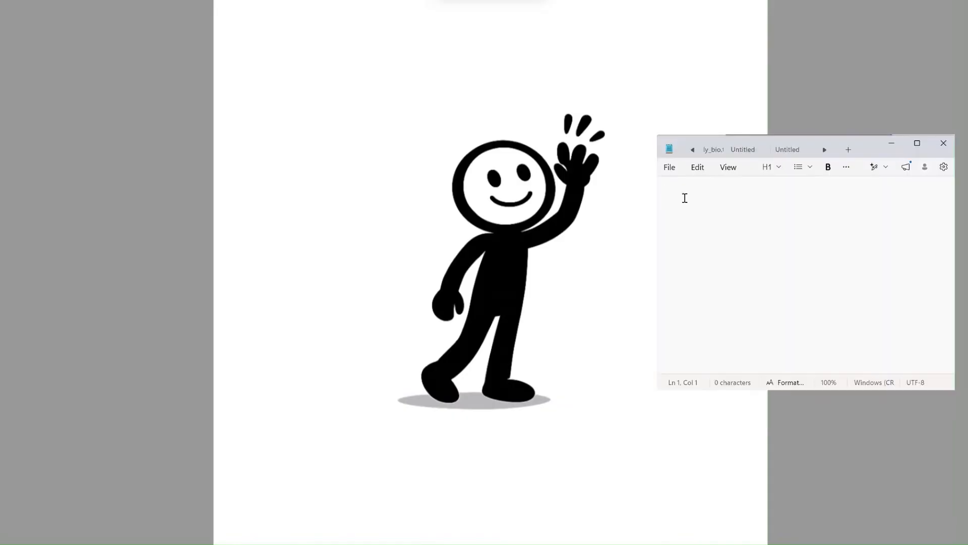
Step: Write the note "Oh image chatgpt-122.jpg looks like a stickman happily waving his left hand." in the empty text document
text(Oh image chatgpt-122.jpg looks like a stickman happily waving his lef)
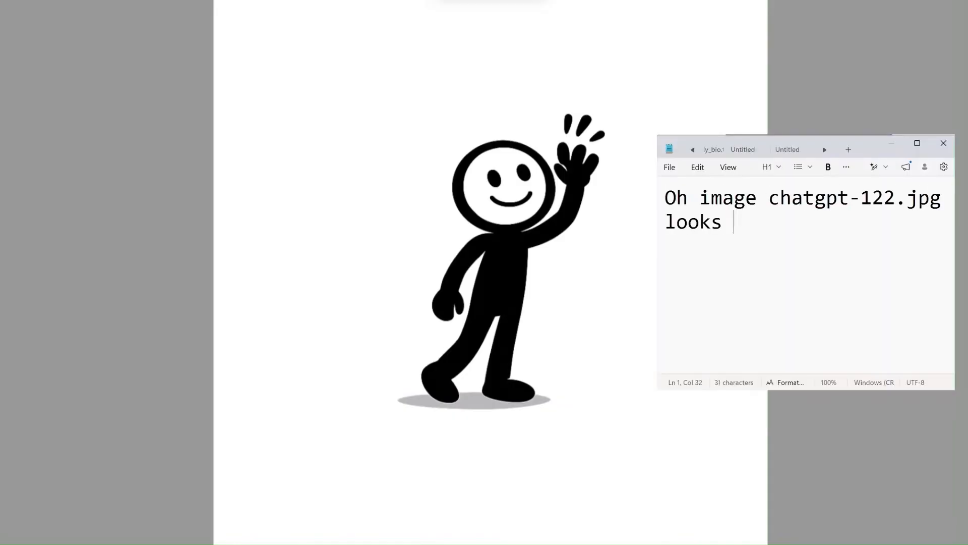
text(t hand.)
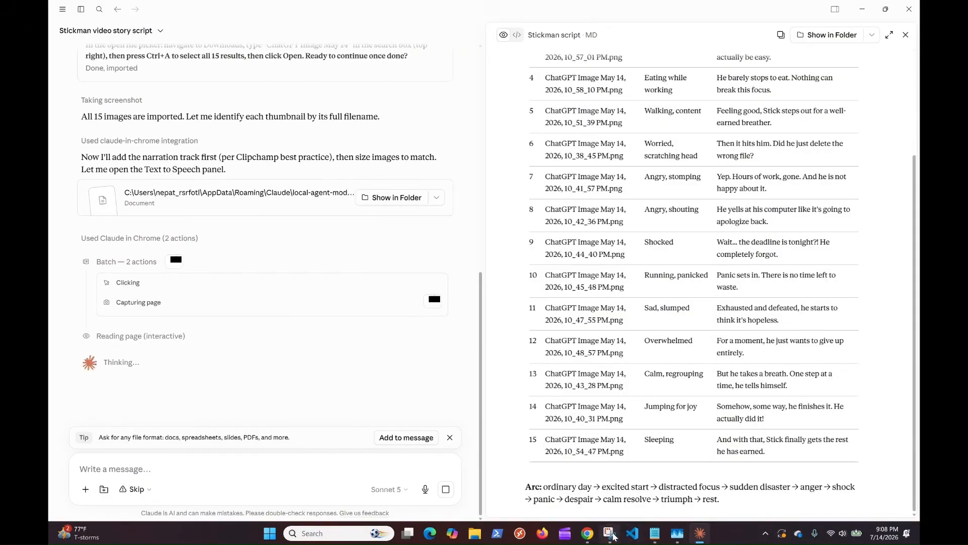
Step: Switch to Chrome and save a text-to-speech clip reading "Meet Stick. Just an ordinary guy with one very big day ahead of him."
click(590, 535)
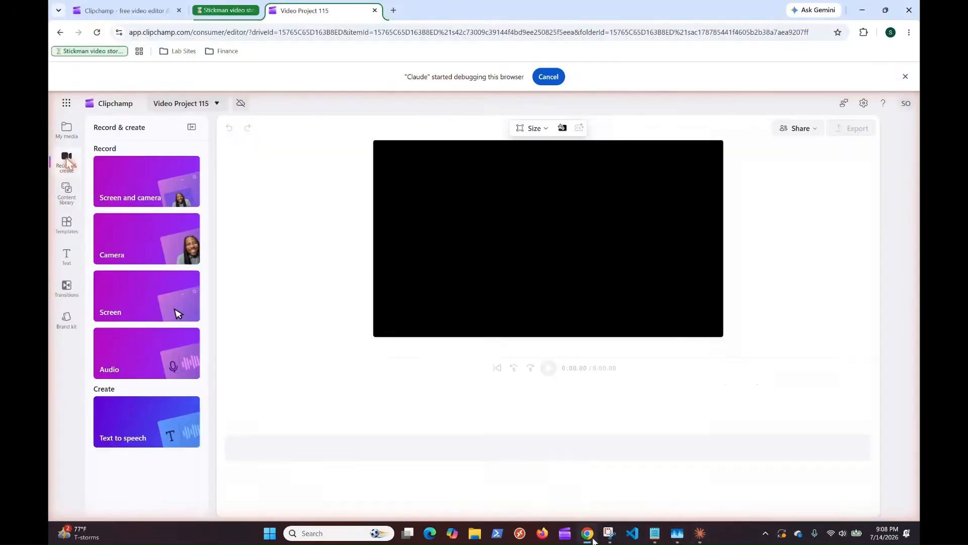
click(147, 425)
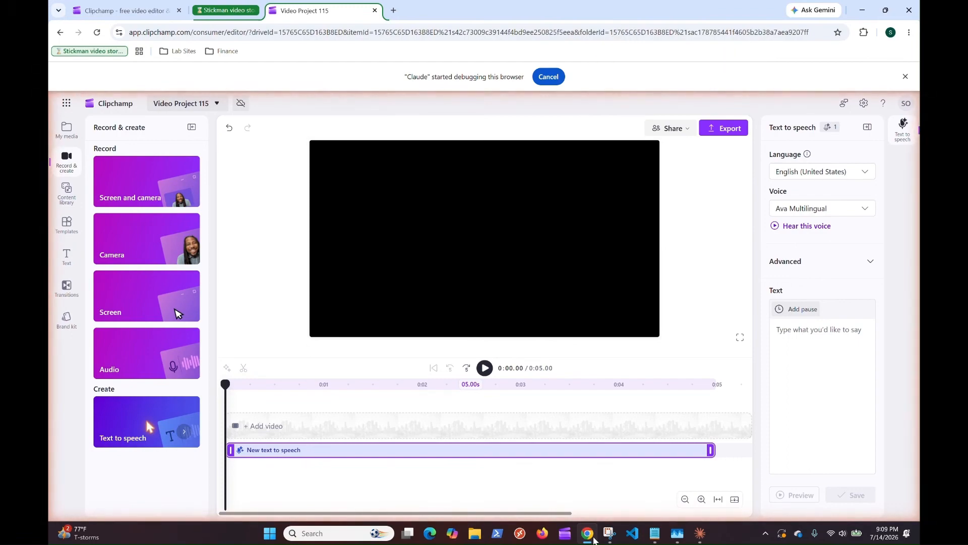
click(822, 332)
text(Meet Stick. Just an ordinary guy with one very big day ahead of him.)
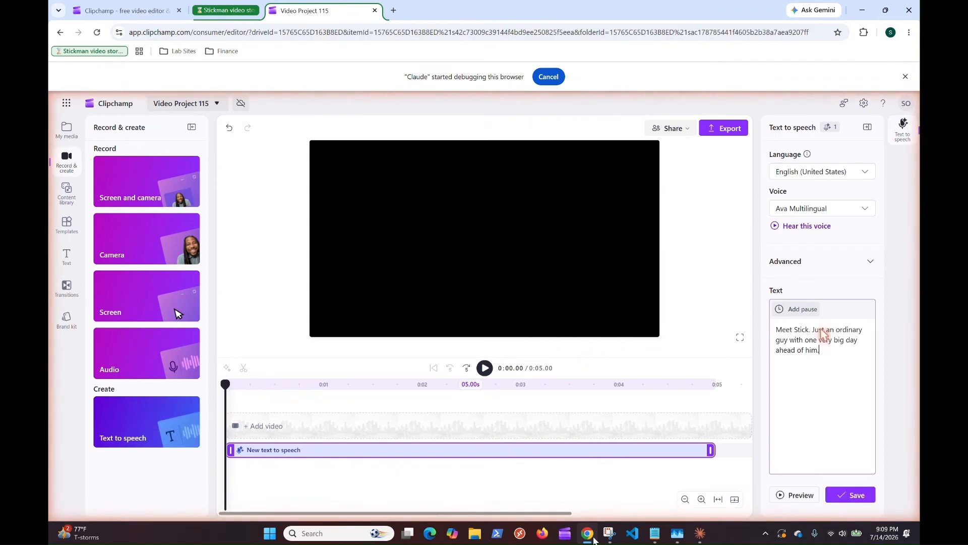
click(850, 495)
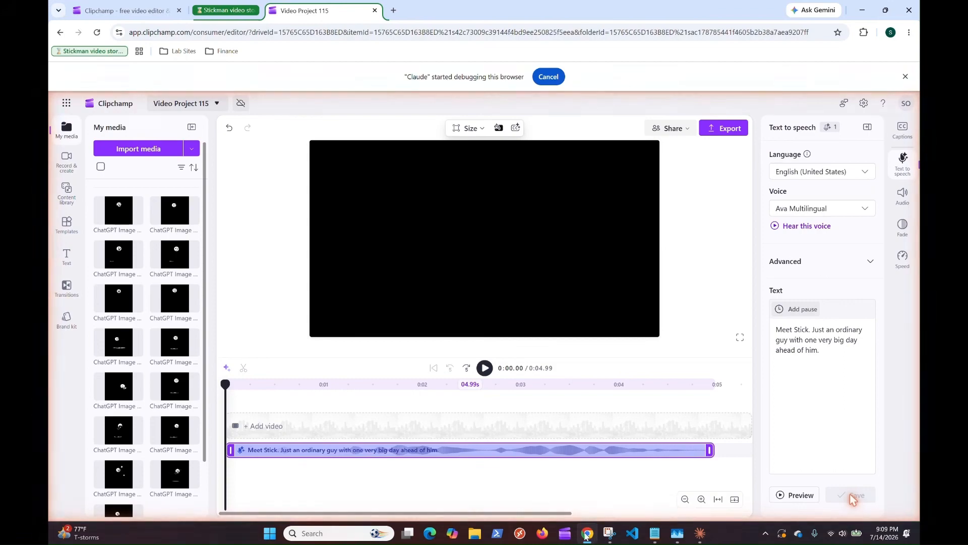
Step: Add a text-to-speech clip after the first narration reading "Today's the day he finally starts that project he's been putting off for weeks."
click(700, 534)
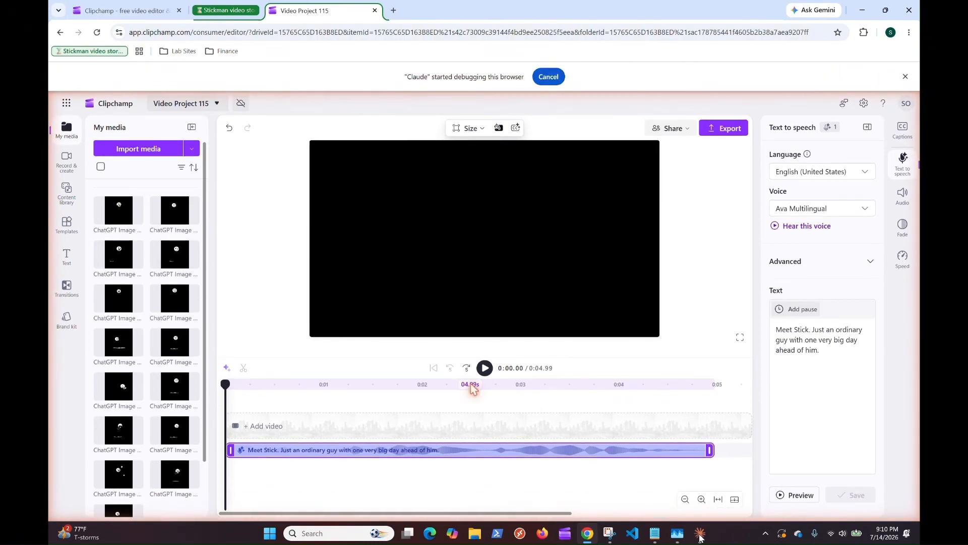
click(684, 499)
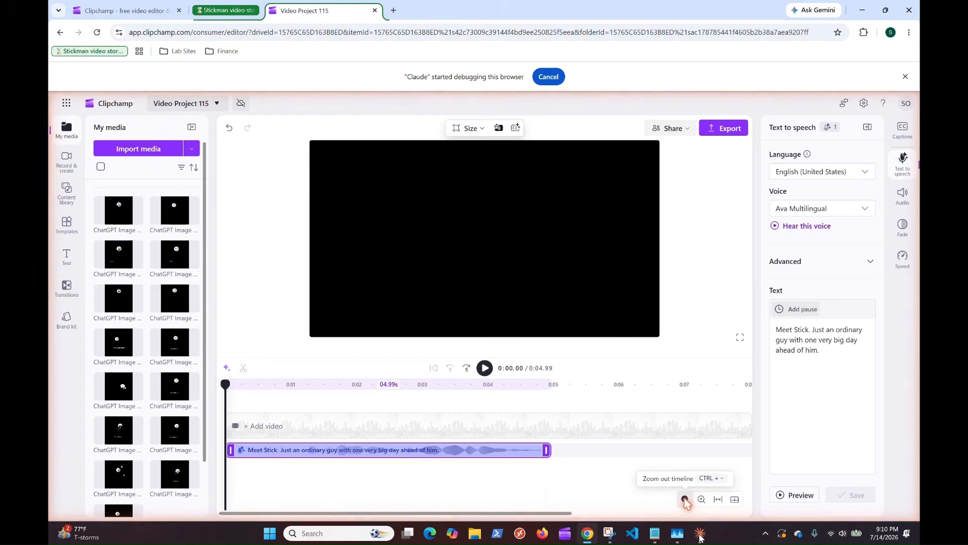
click(67, 160)
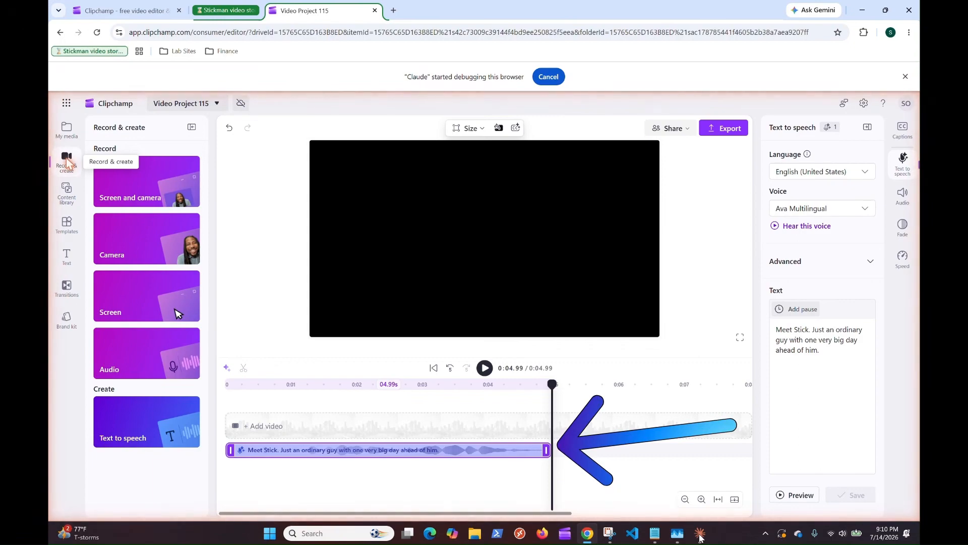
click(149, 426)
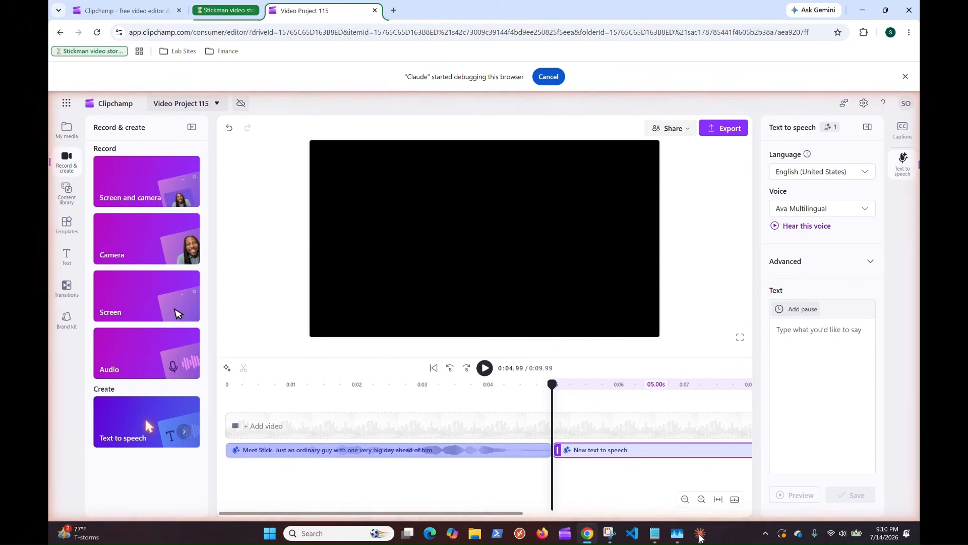
click(700, 537)
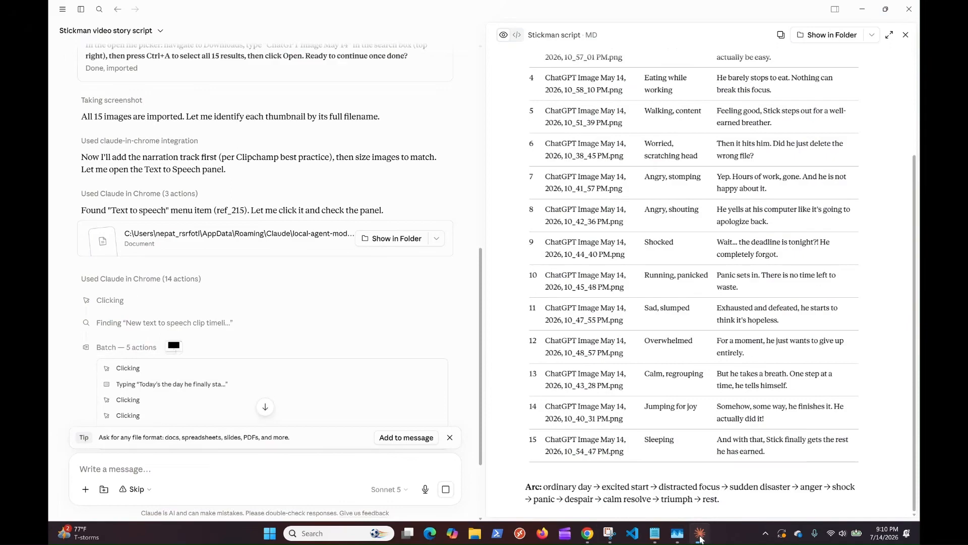
click(700, 536)
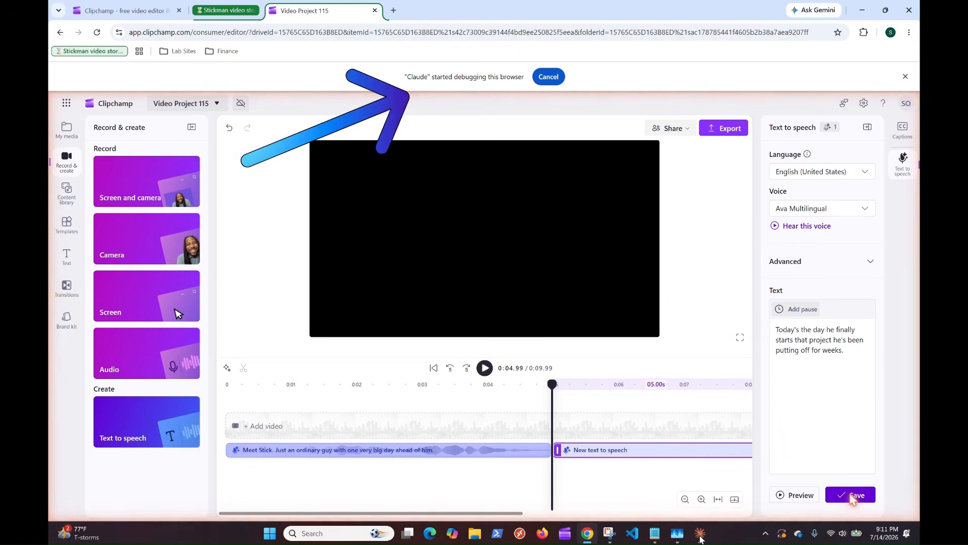
click(852, 496)
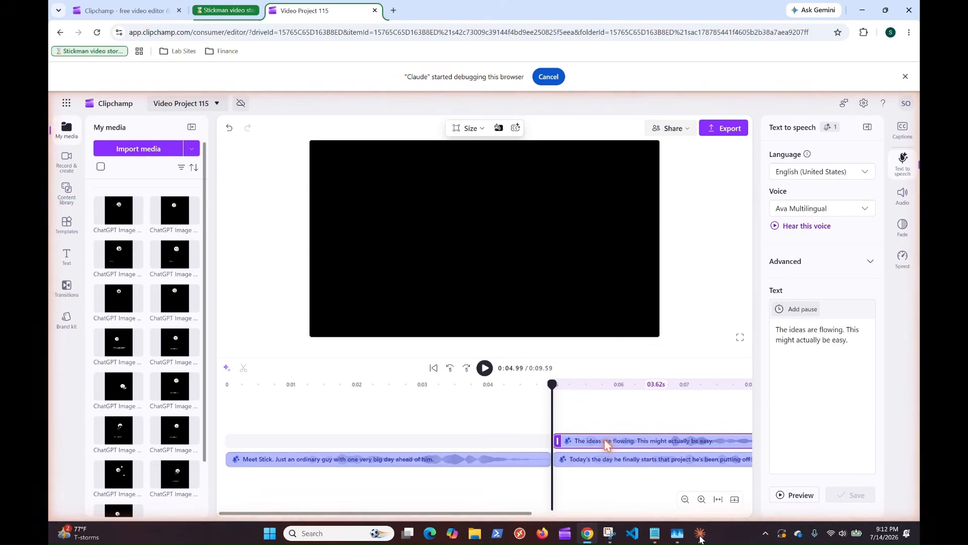
Step: Delete the overlapping narration clip "The ideas are flowing. This might actually be easy." and move the playhead to about 0:08
key(Delete)
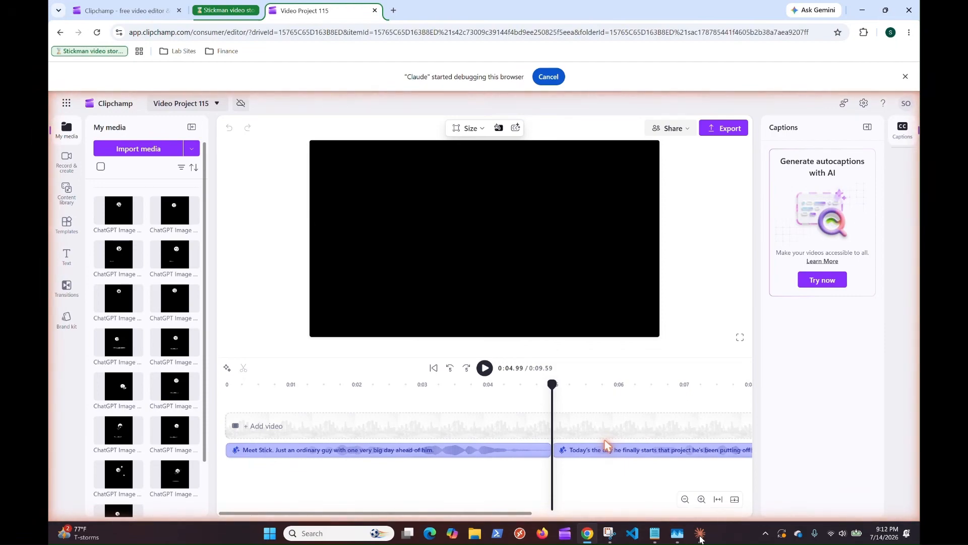
click(750, 385)
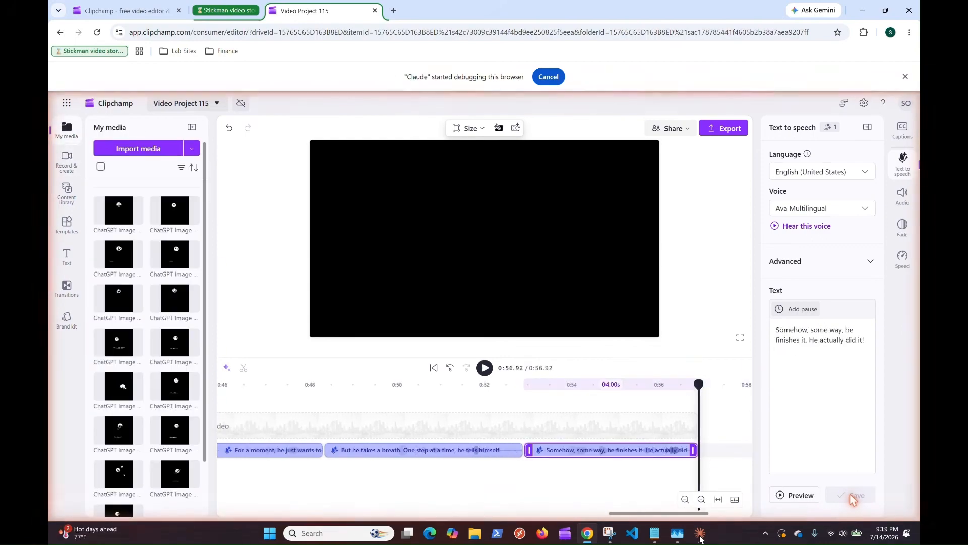
click(717, 499)
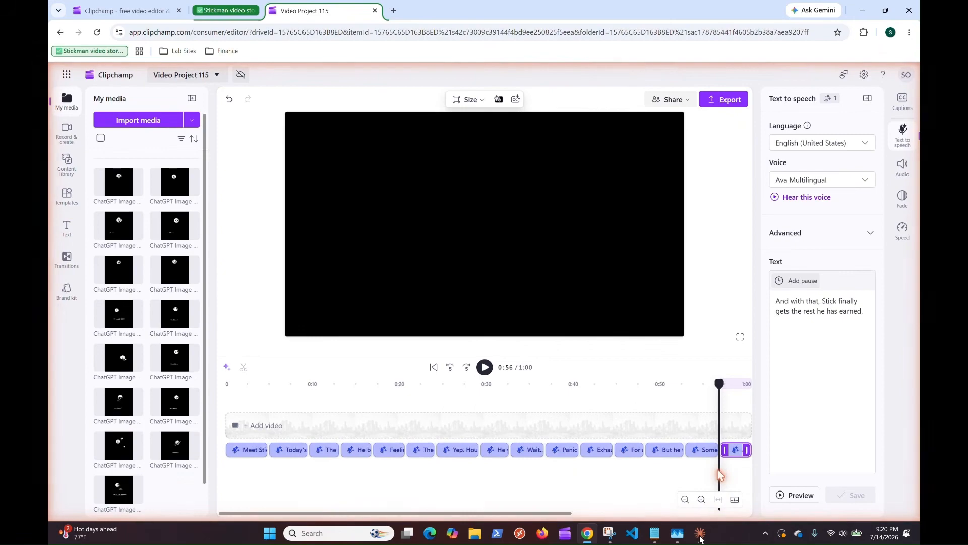
click(67, 132)
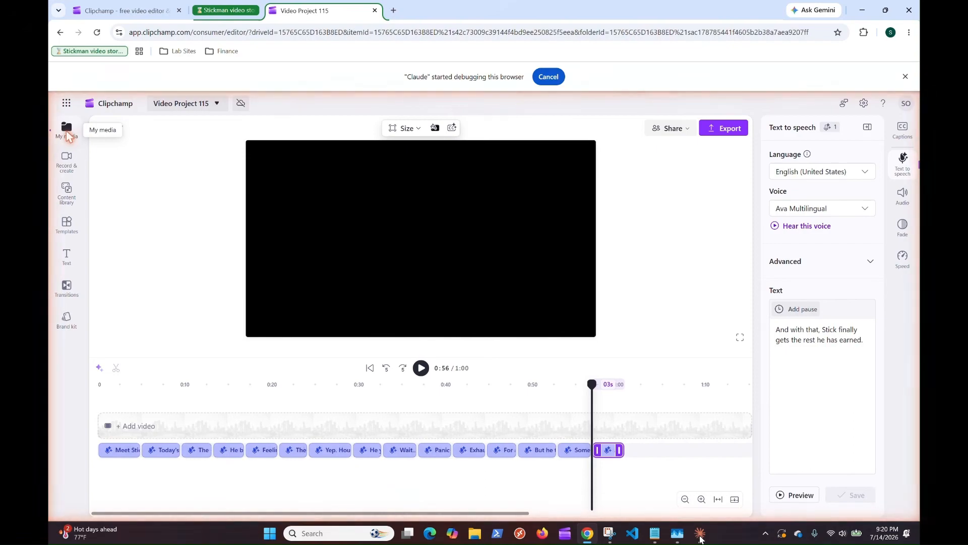
Step: Switch to Claude and review its progress log for the 15 narration clips and the image placement
click(701, 536)
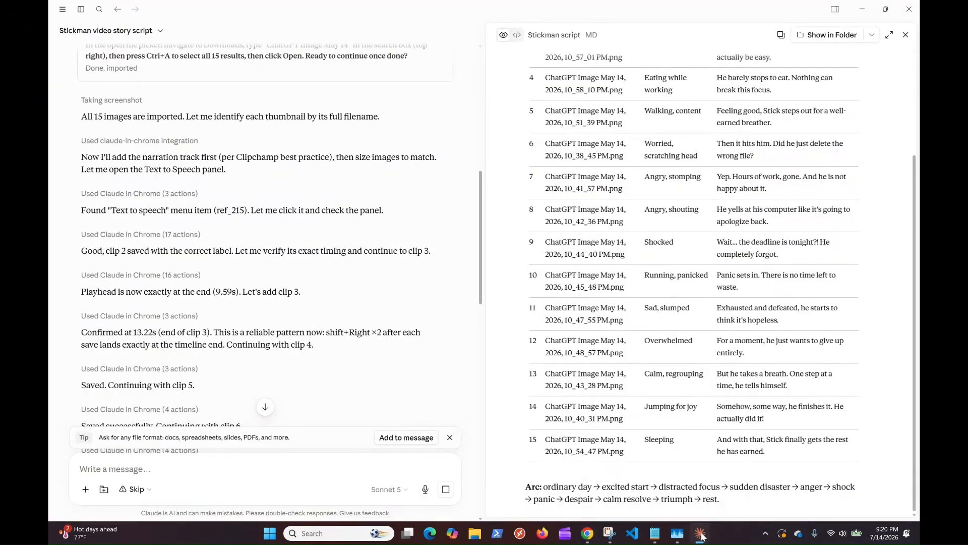
scroll(327, 405, down, 10)
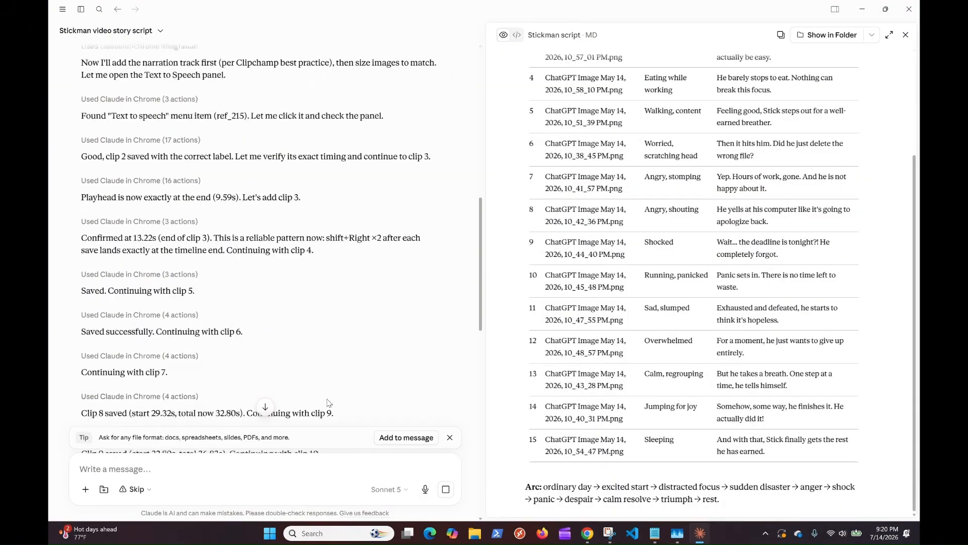
scroll(327, 402, down, 5)
scroll(327, 402, up, 8)
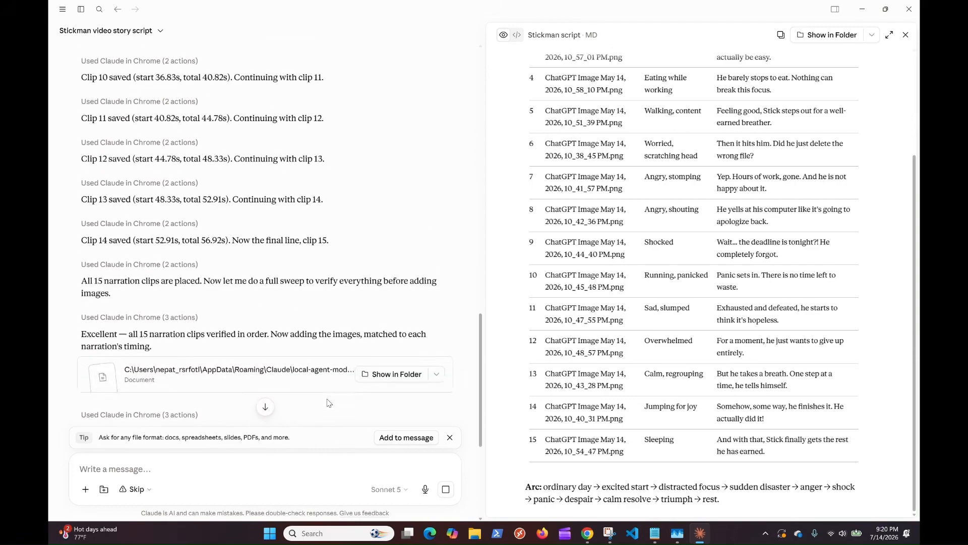
scroll(327, 402, down, 3)
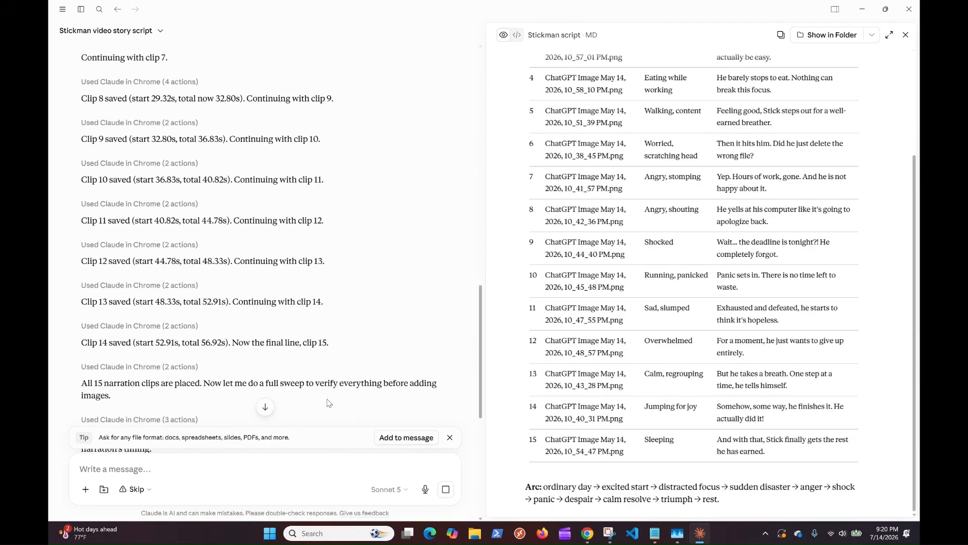
scroll(327, 401, down, 2)
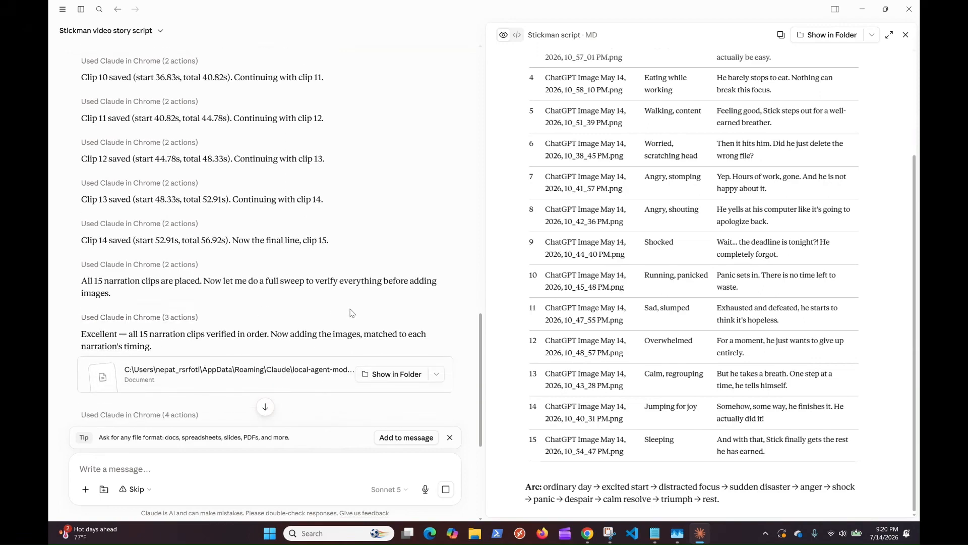
scroll(351, 325, down, 2)
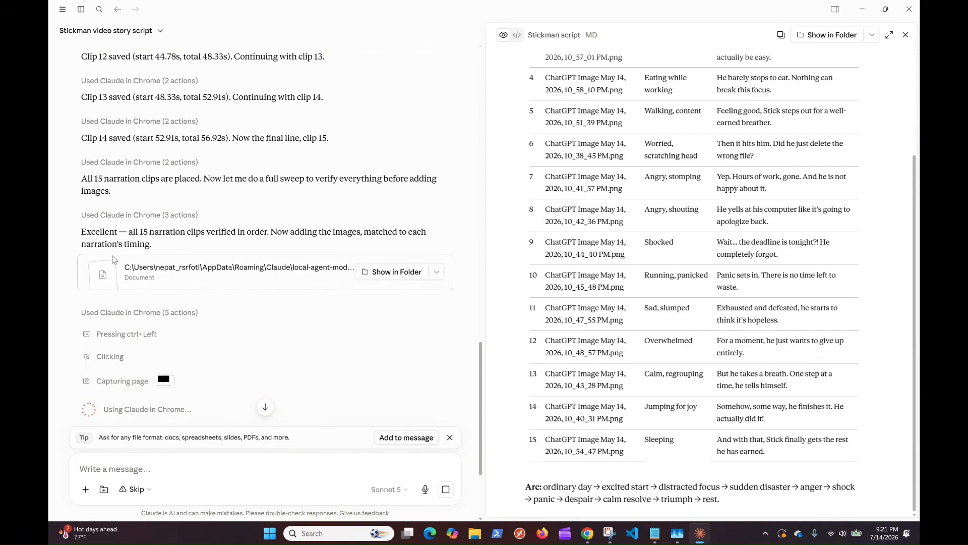
scroll(206, 318, down, 1)
scroll(205, 318, down, 2)
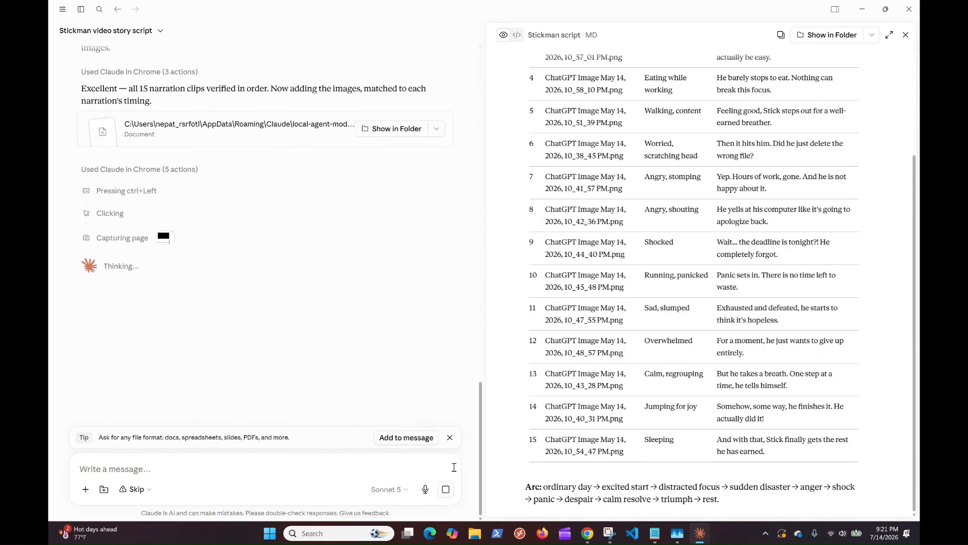
Step: Switch to Chrome and add ChatGPT Image May 14, 2026, 10_56_00 PM.png from the project media at the start of the timeline
click(592, 536)
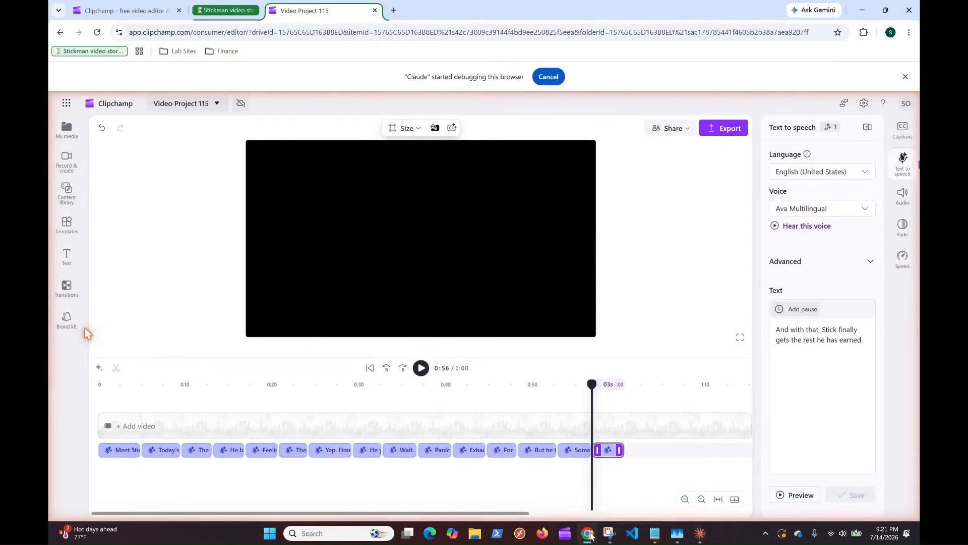
click(67, 195)
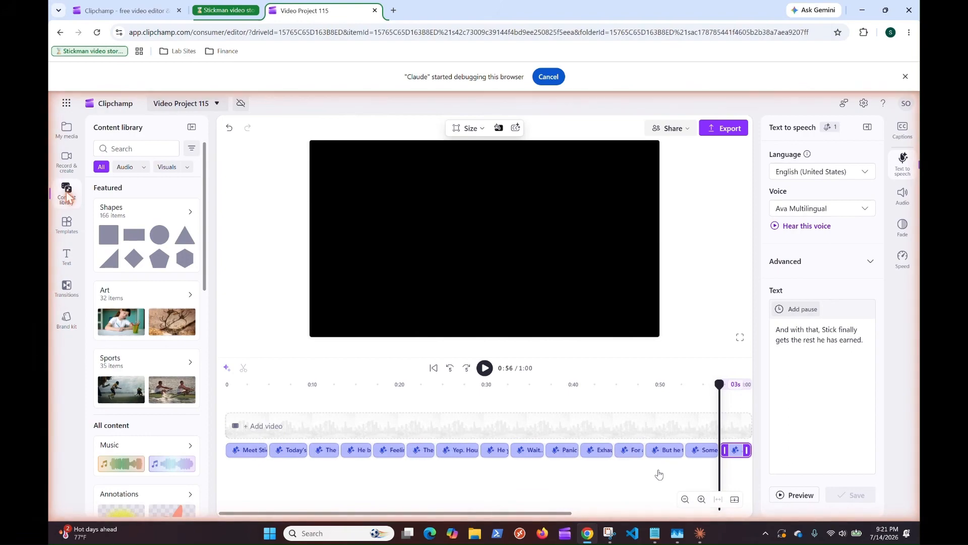
click(67, 132)
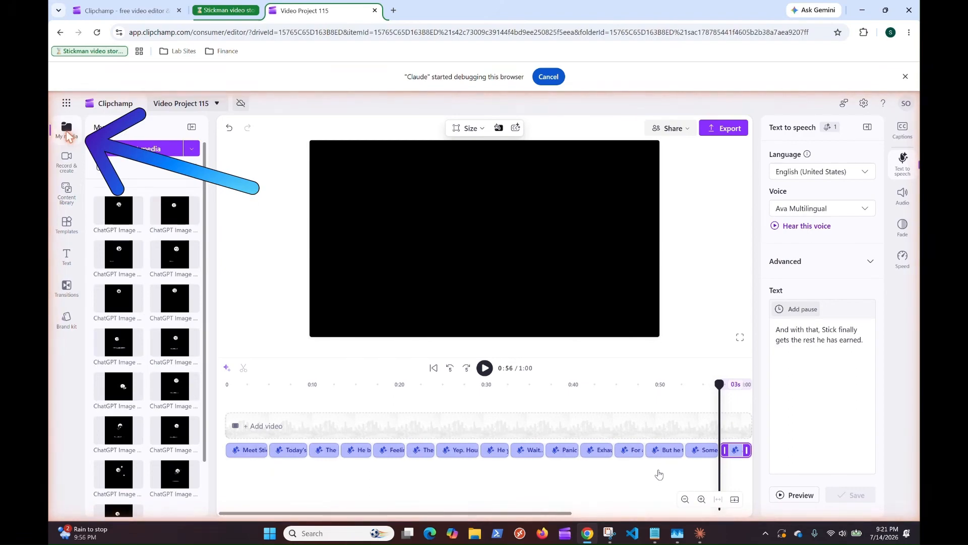
key(Home)
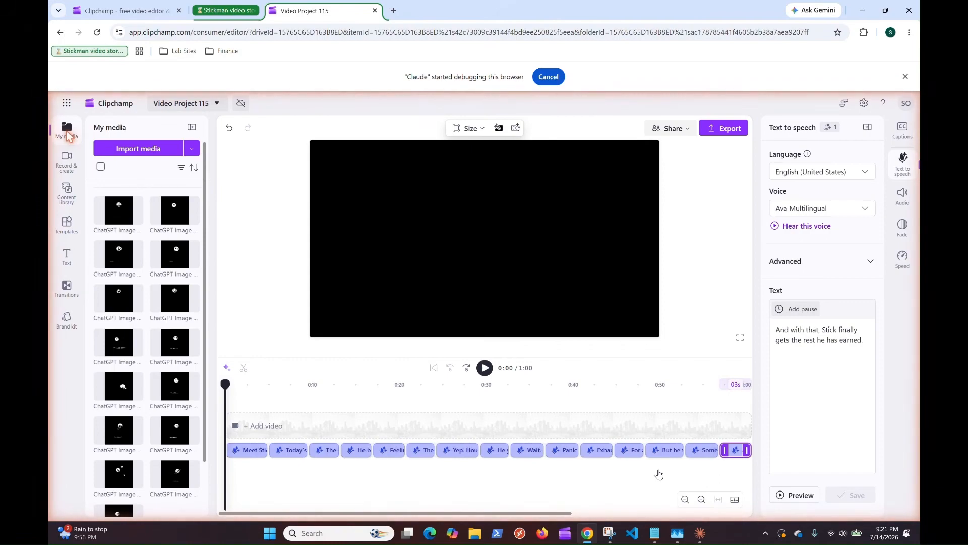
scroll(151, 303, down, 1)
click(194, 333)
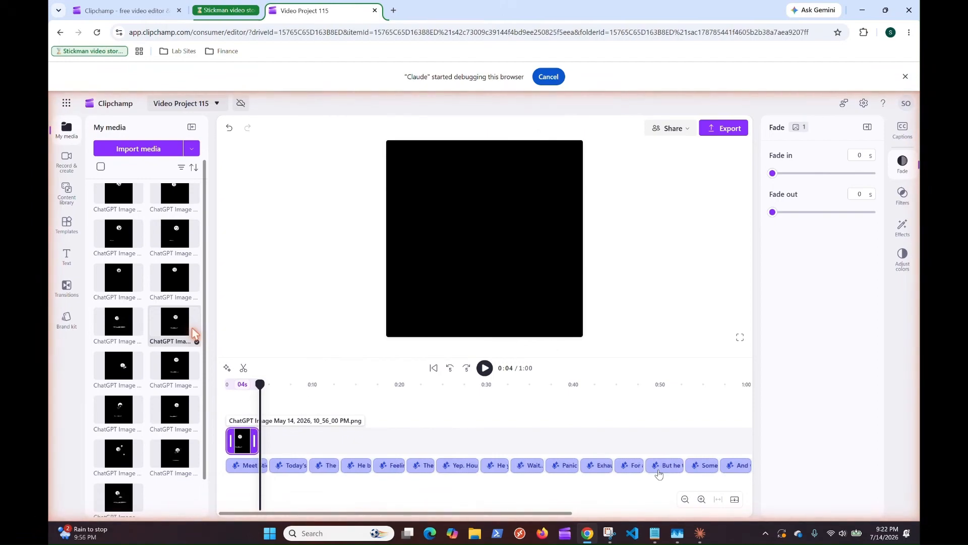
Step: Set the duration of the first stickman image clip to 4.99 seconds
click(242, 384)
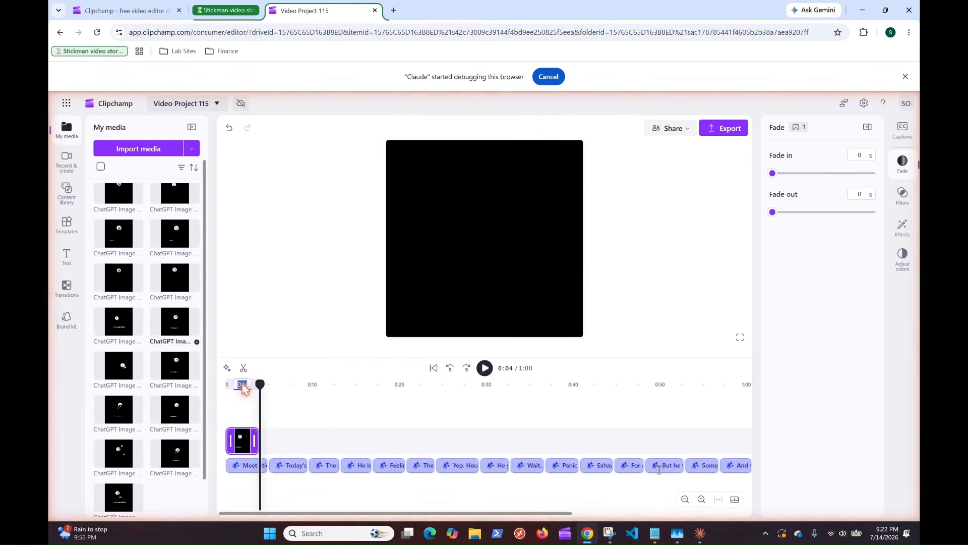
text(4.99)
key(Return)
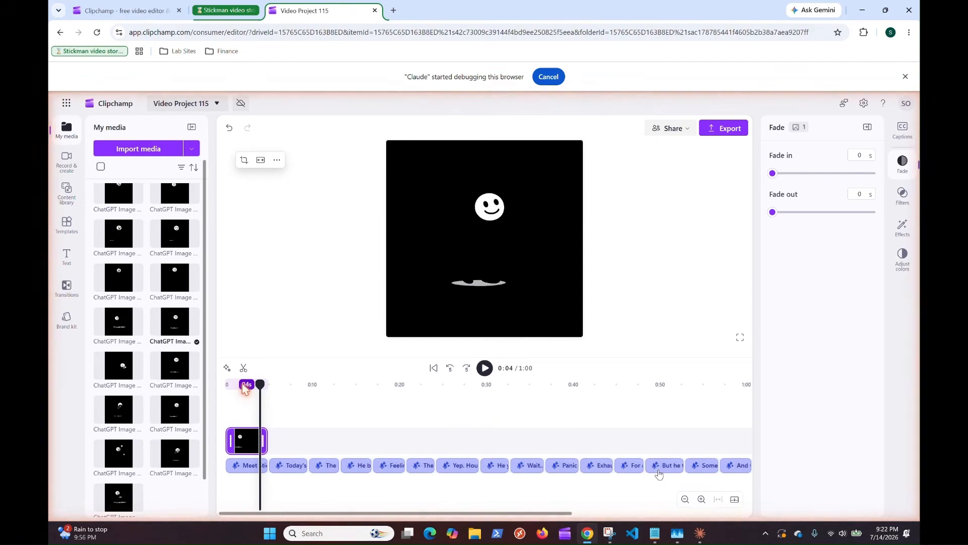
Step: Set the video's background colour to solid white and select the first image clip with the playhead at the start
click(437, 482)
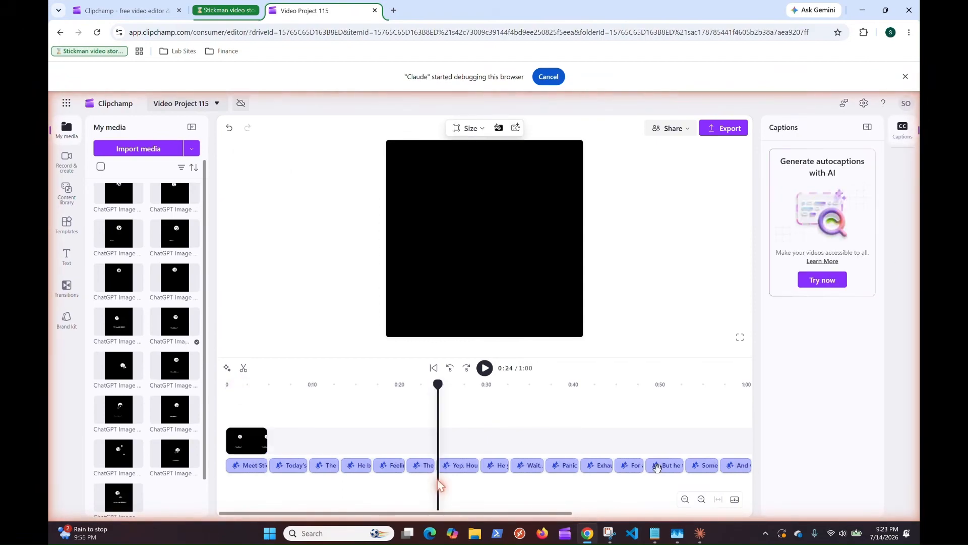
click(498, 127)
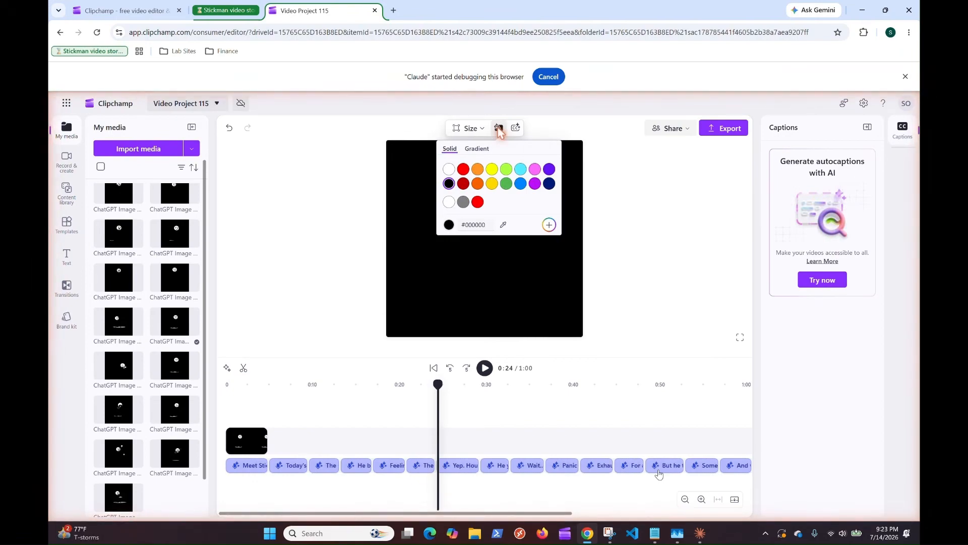
click(449, 170)
click(247, 442)
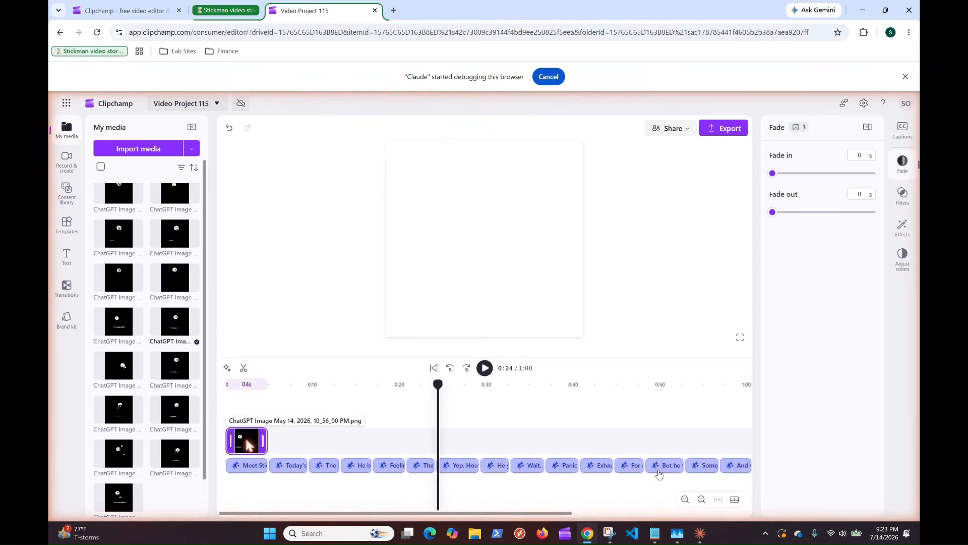
key(Home)
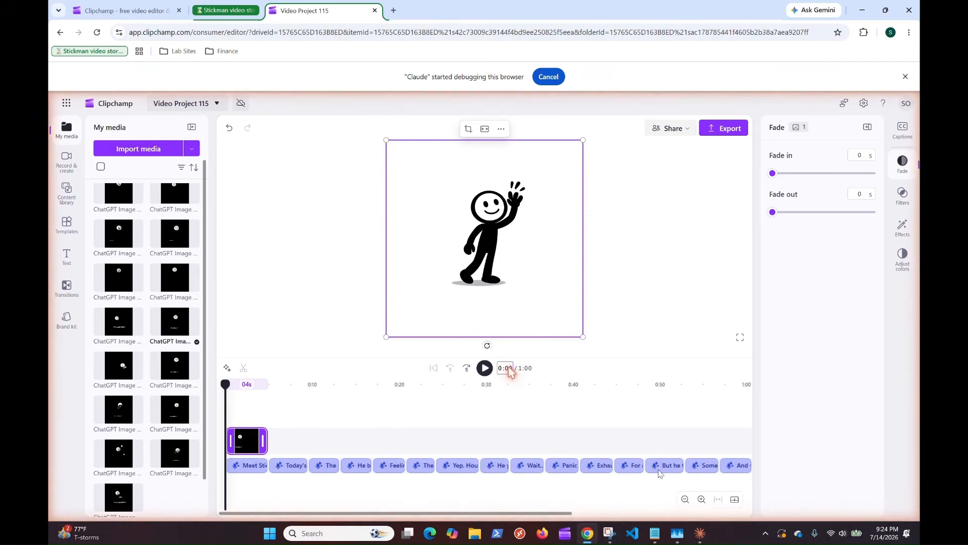
Step: Try to set the playhead's timecode to 4
key(ctrl+a)
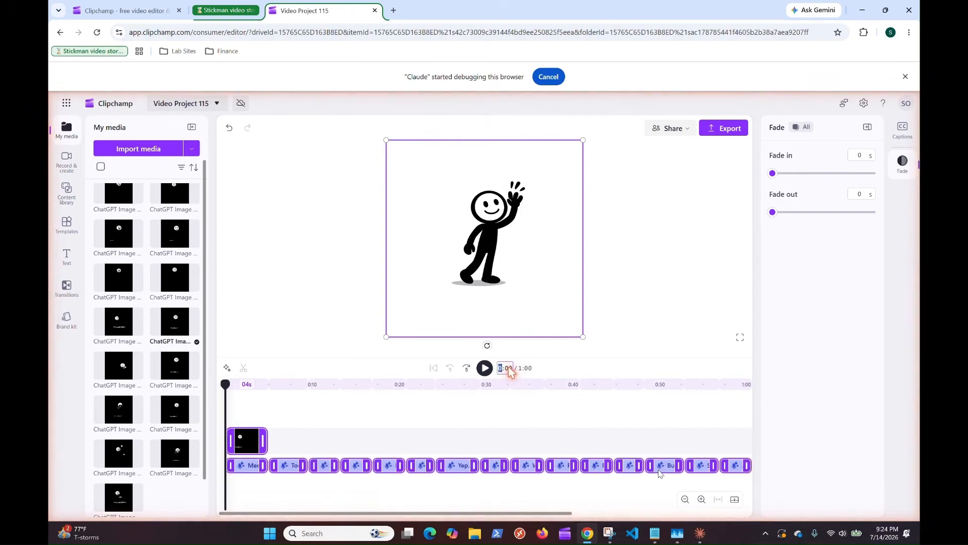
text(4)
key(Return)
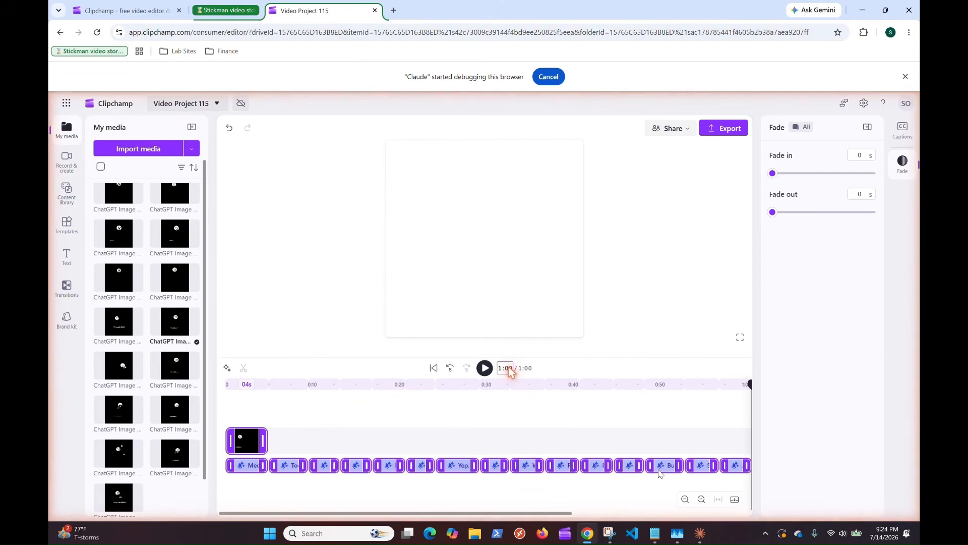
Step: Try to set the playhead's timecode to 0:00, clear the selection and select the first image clip
click(700, 534)
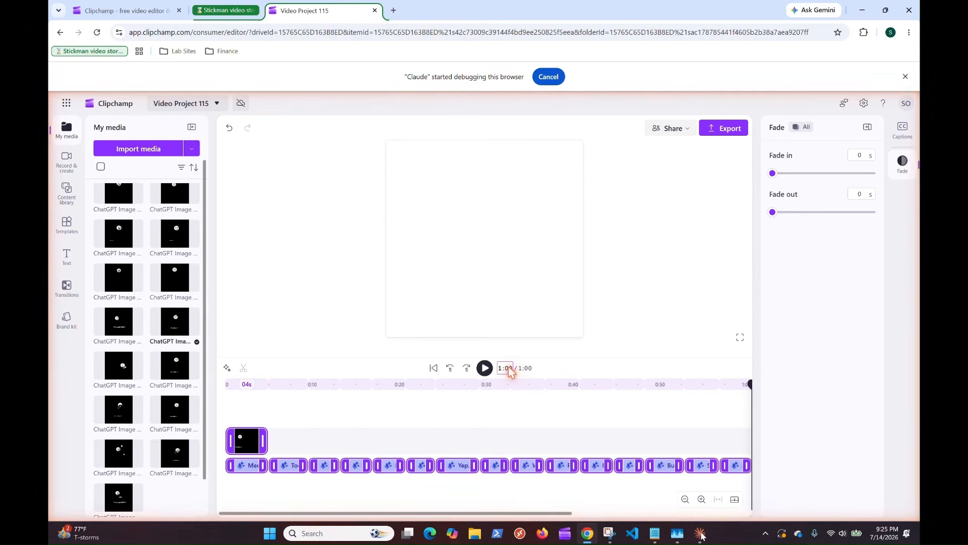
key(ctrl+a)
text(0:00)
key(Return)
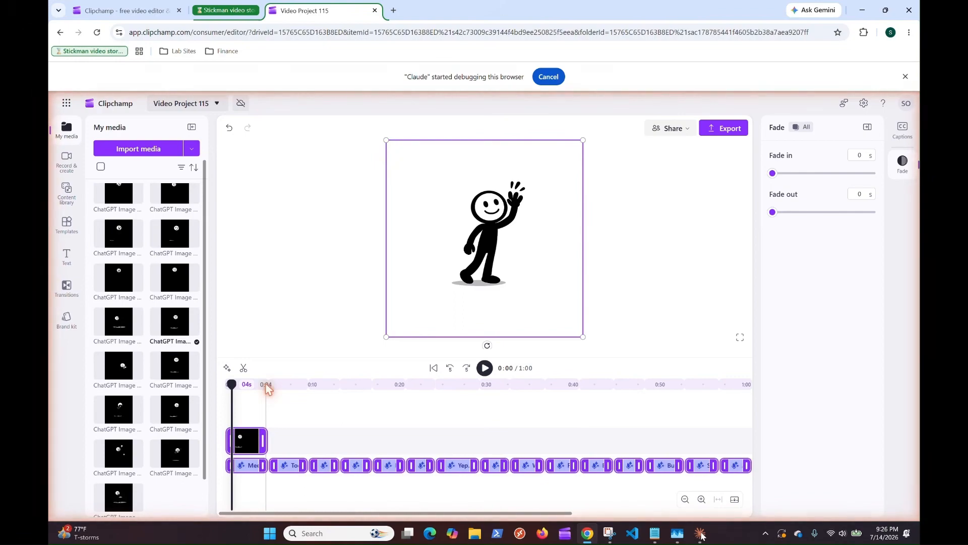
key(Escape)
click(247, 442)
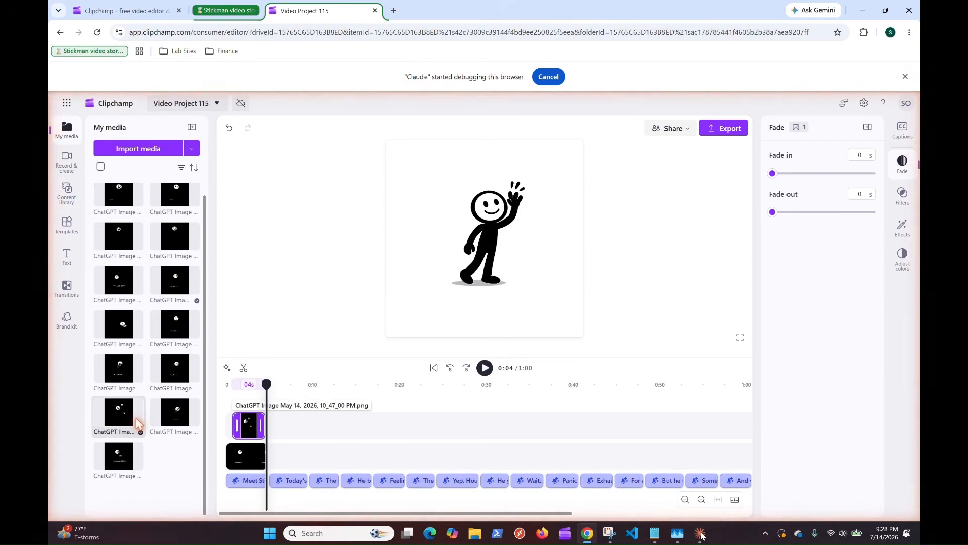
Step: Delete the misplaced second image clip and add ChatGPT Image May 14, 2026, 10_47_00 PM.png again in the empty space after the first image clip
key(Delete)
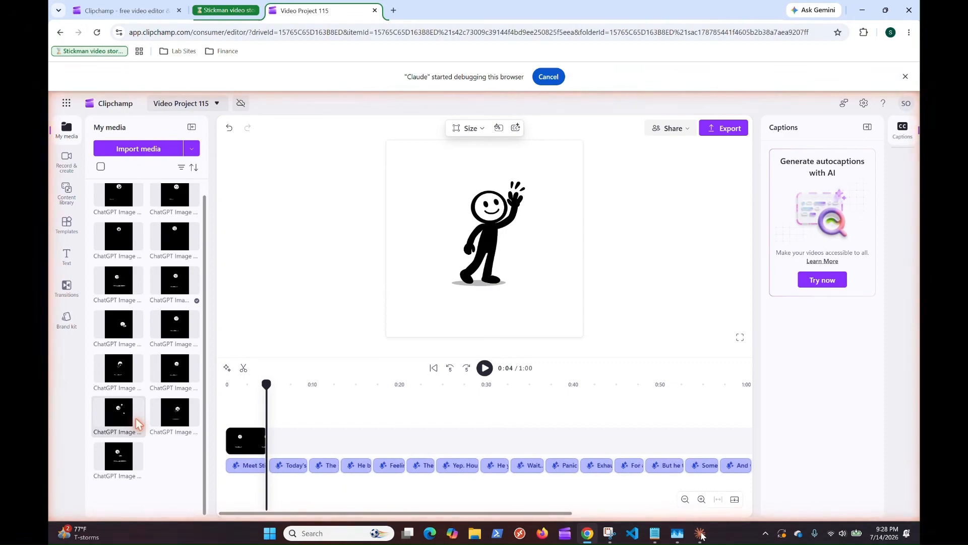
key(Home)
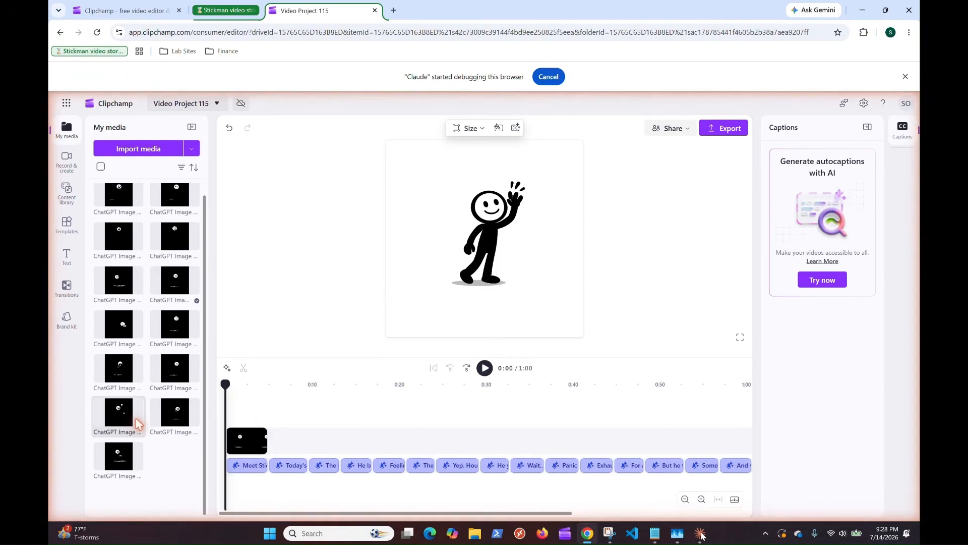
click(266, 386)
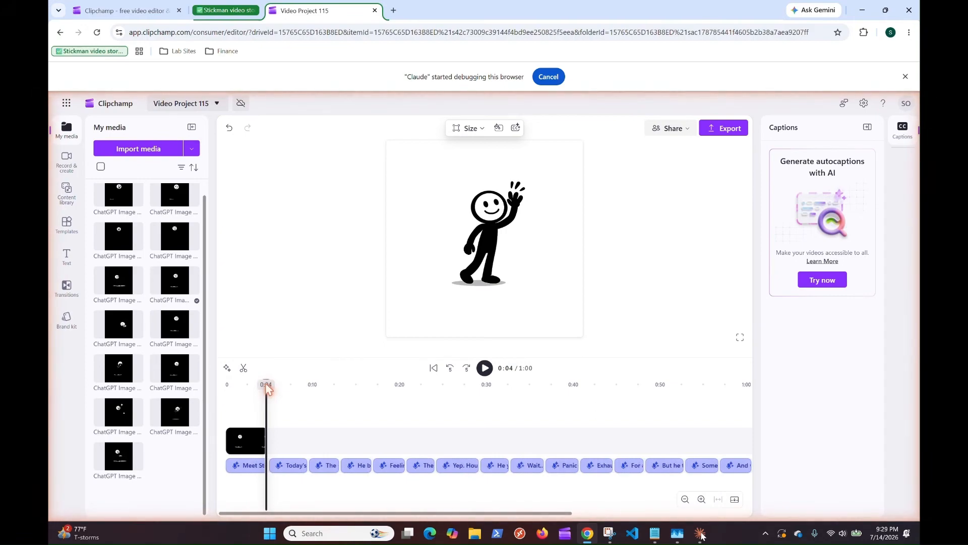
click(282, 385)
click(135, 420)
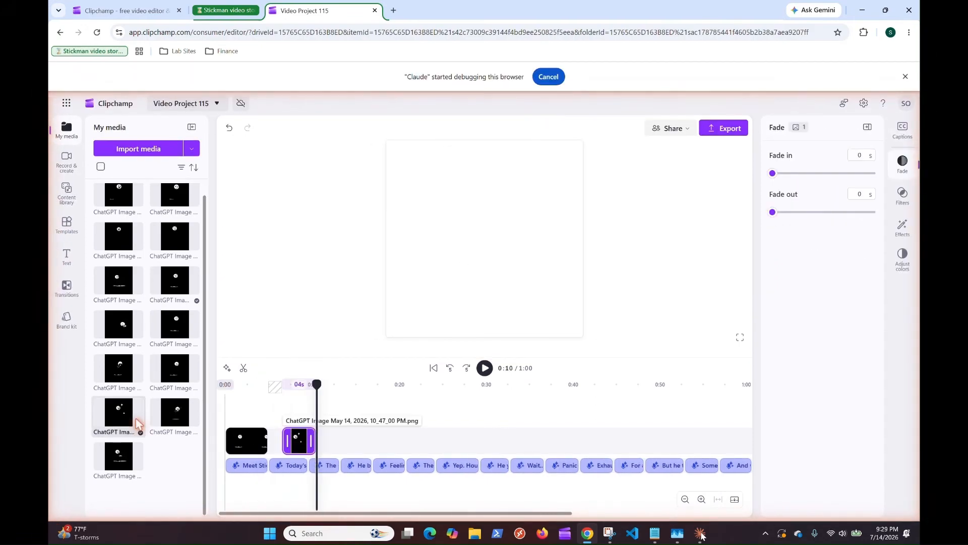
Step: Set the second image clip's duration to 4.60 seconds and move the playhead to 0:02 with that clip selected
click(299, 385)
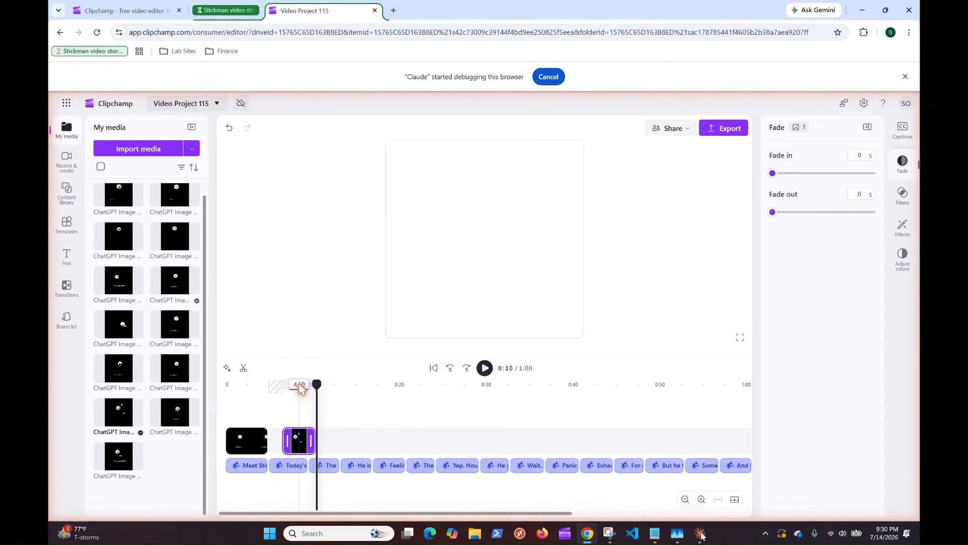
key(Return)
click(274, 441)
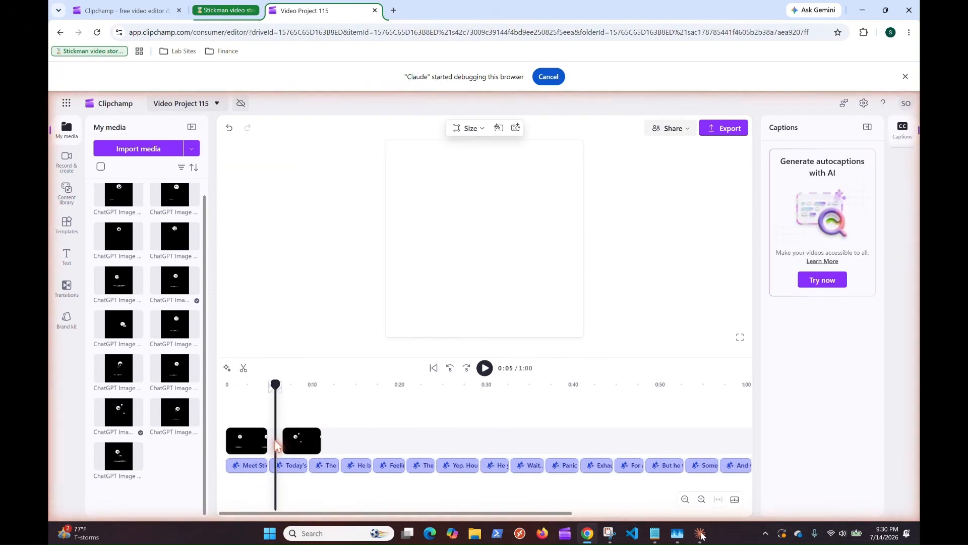
click(303, 442)
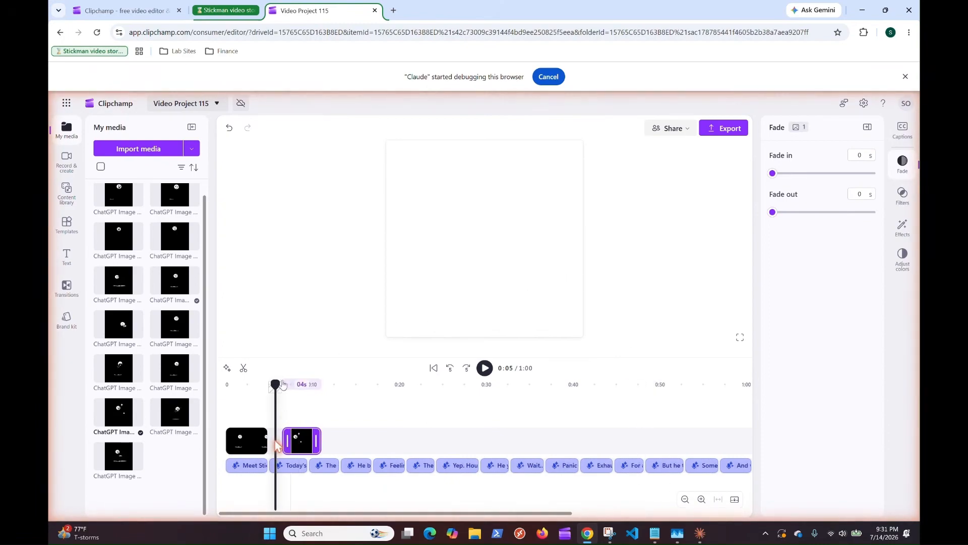
drag(274, 383, 245, 383)
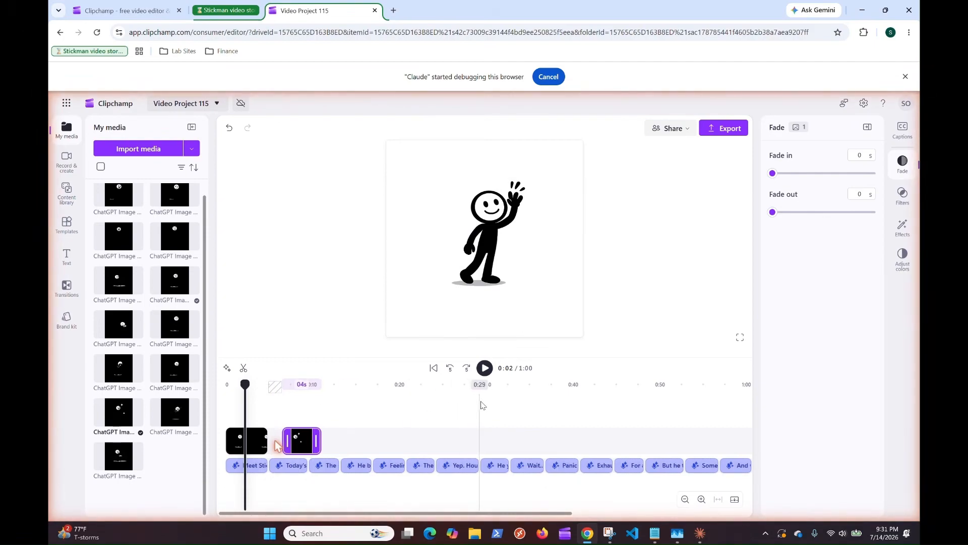
Step: Switch to Claude to check its progress on closing the gap between the first two images, and return to Chrome
click(696, 534)
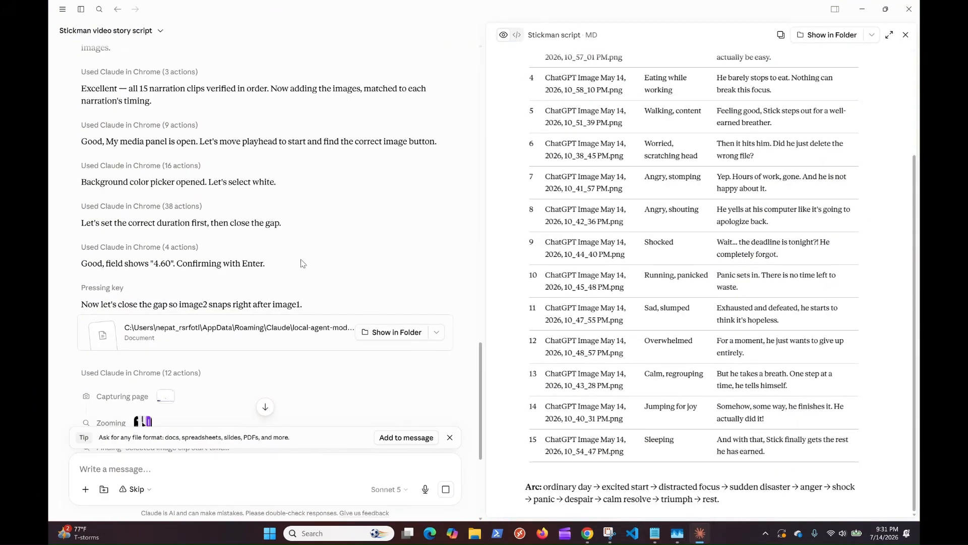
scroll(301, 263, down, 2)
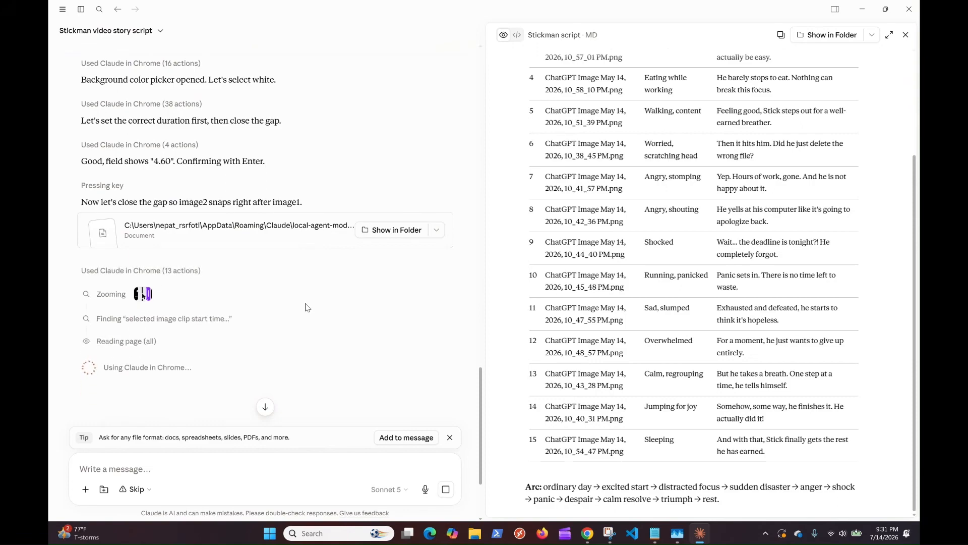
click(701, 537)
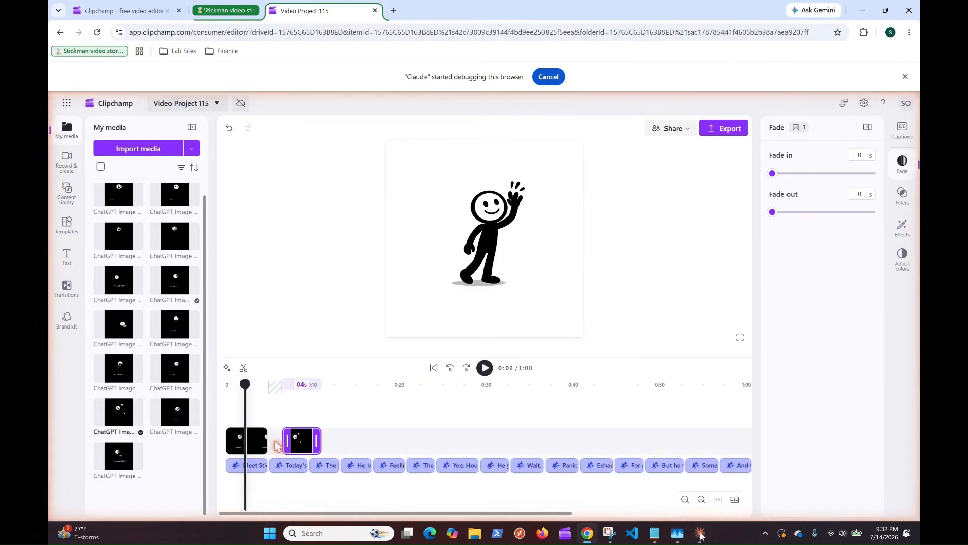
click(701, 538)
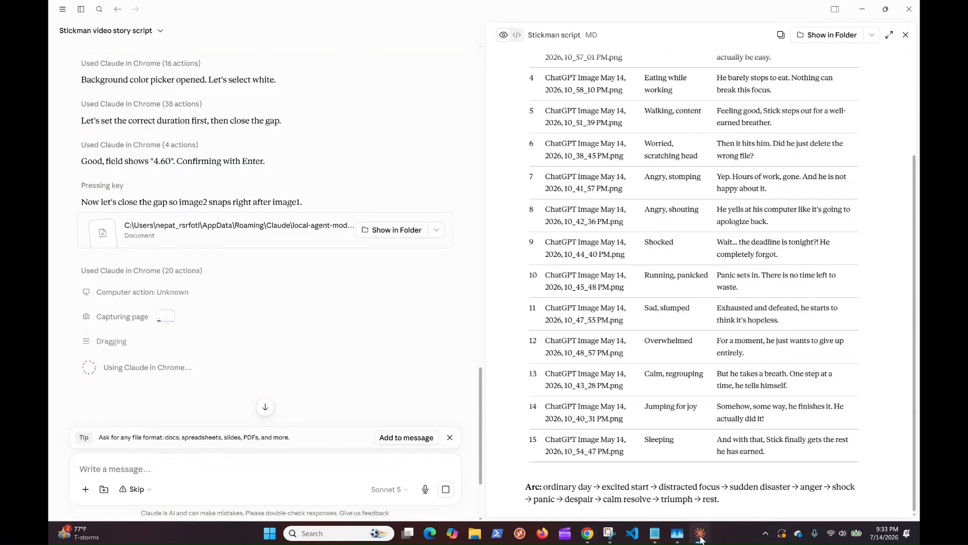
click(700, 536)
Step: Add ChatGPT Image May 14, 2026, 10_57_01 PM.png at 0:14 and move it directly after the second image clip
click(354, 385)
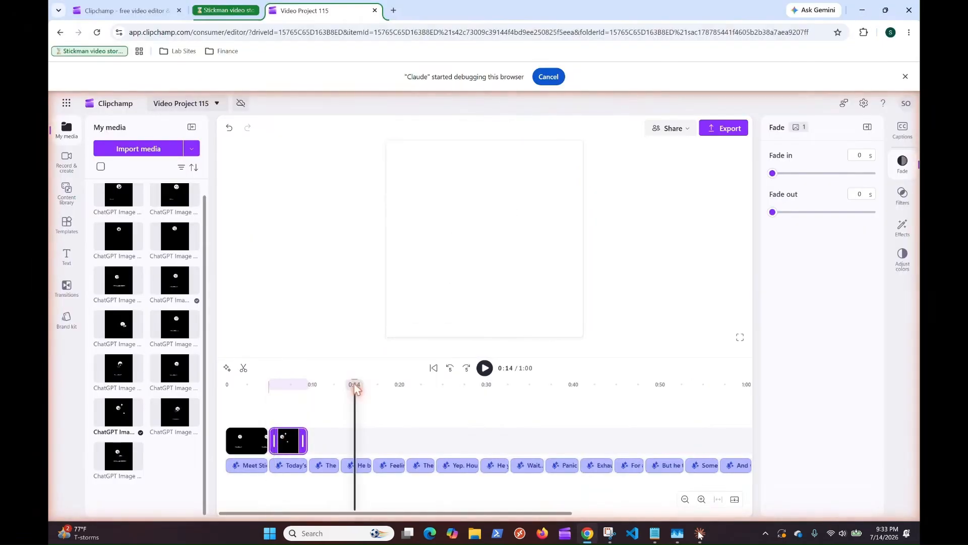
click(137, 332)
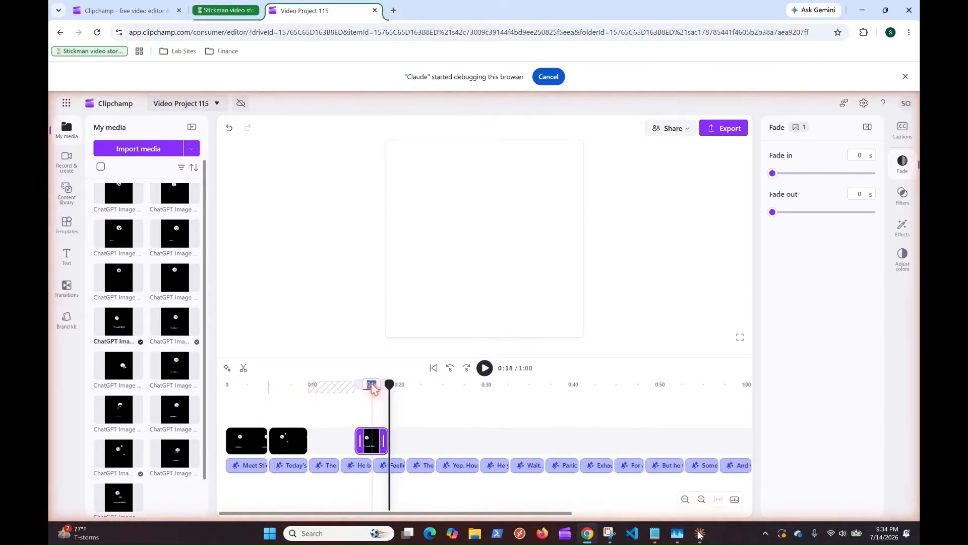
drag(363, 441, 323, 443)
Step: Add ChatGPT Image May 14, 2026, 10_58_10 PM.png at 0:21 and move it directly after the third image clip
click(410, 386)
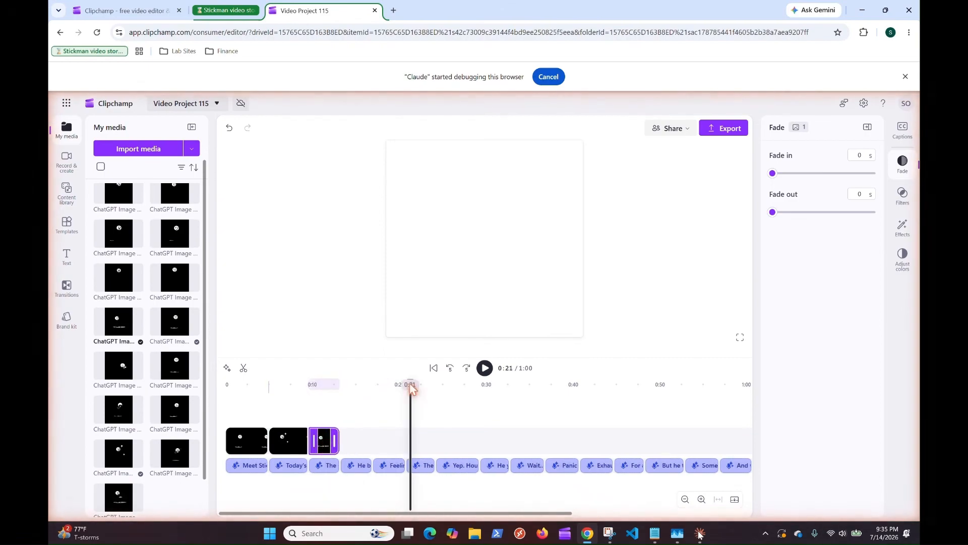
scroll(146, 353, down, 3)
click(135, 462)
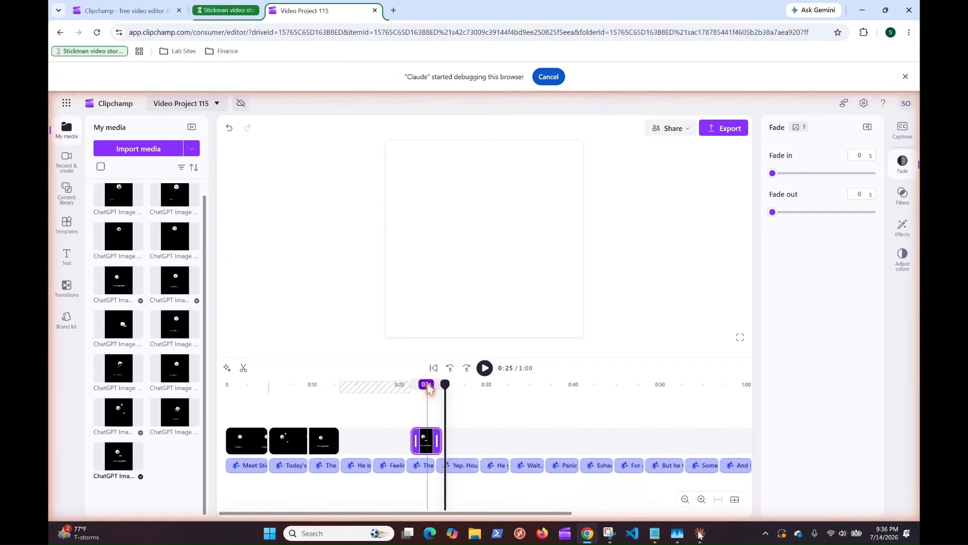
drag(428, 389, 336, 443)
Step: Place ChatGPT Image May 14, 2026, 10_51_39 PM.png directly after the fourth image clip with a duration of 3.8 seconds
click(465, 386)
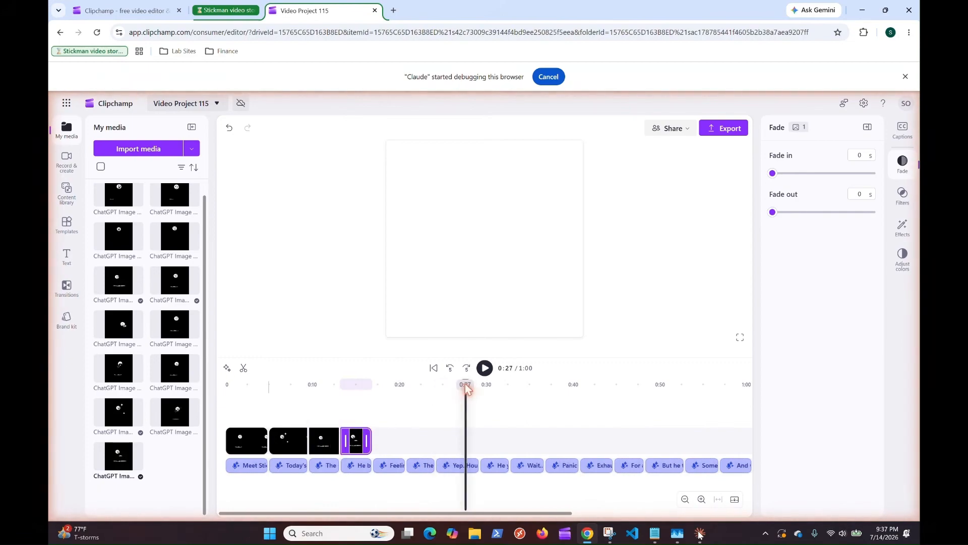
click(193, 334)
click(483, 385)
text(3.8)
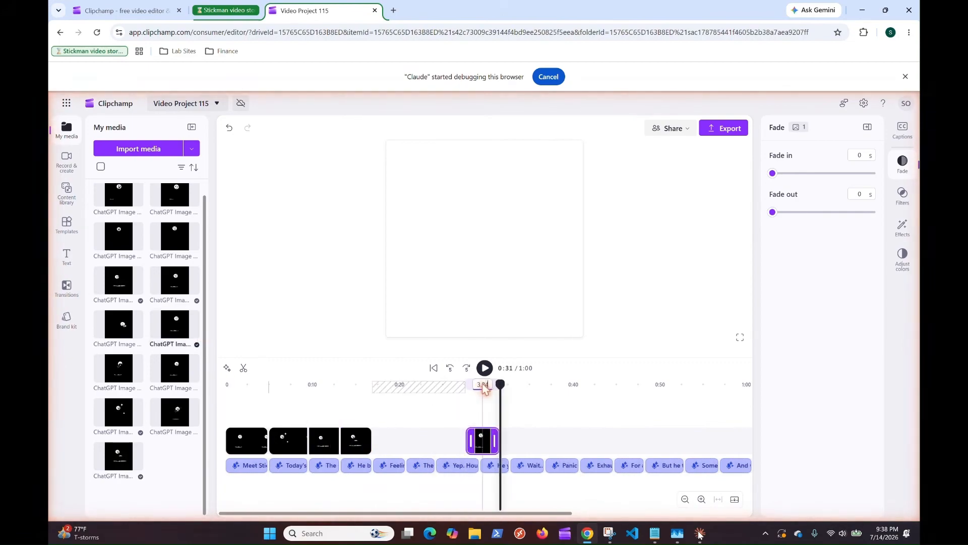
key(Return)
drag(482, 442, 388, 442)
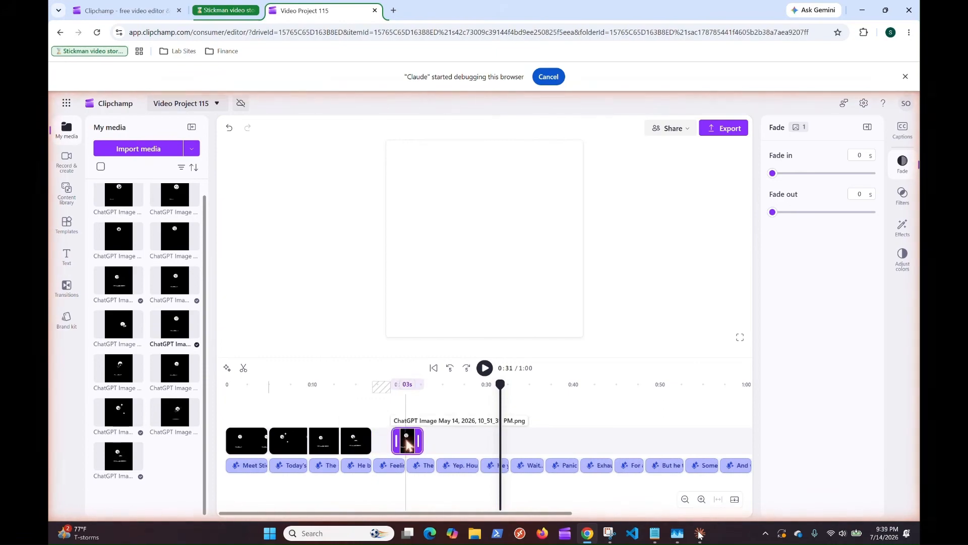
drag(404, 442, 384, 444)
Step: Place ChatGPT Image May 14, 2026, 10_38_45 PM.png directly after the fifth image clip with its duration matched to the sixth narration clip
click(522, 384)
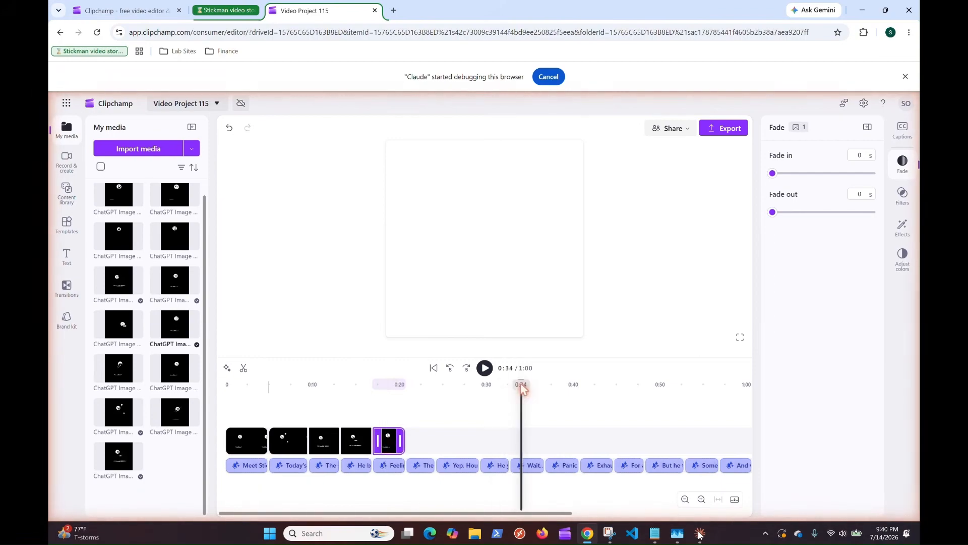
scroll(192, 306, up, 1)
click(192, 306)
click(538, 385)
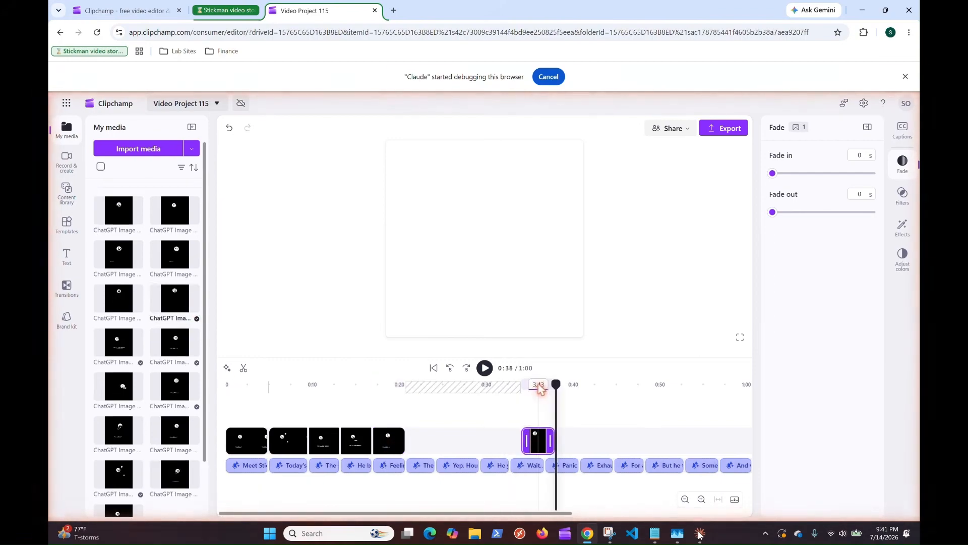
text(3.5)
key(Return)
drag(536, 441, 418, 445)
Step: Place ChatGPT Image May 14, 2026, 10_41_57 PM.png just after the sixth image clip with a duration of 5 seconds
click(578, 384)
click(192, 262)
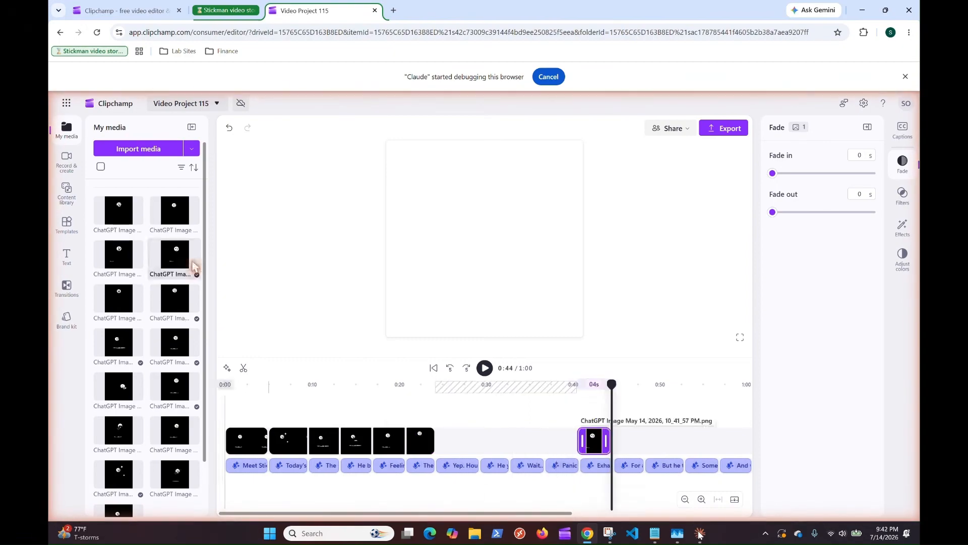
click(593, 384)
text(5)
key(Return)
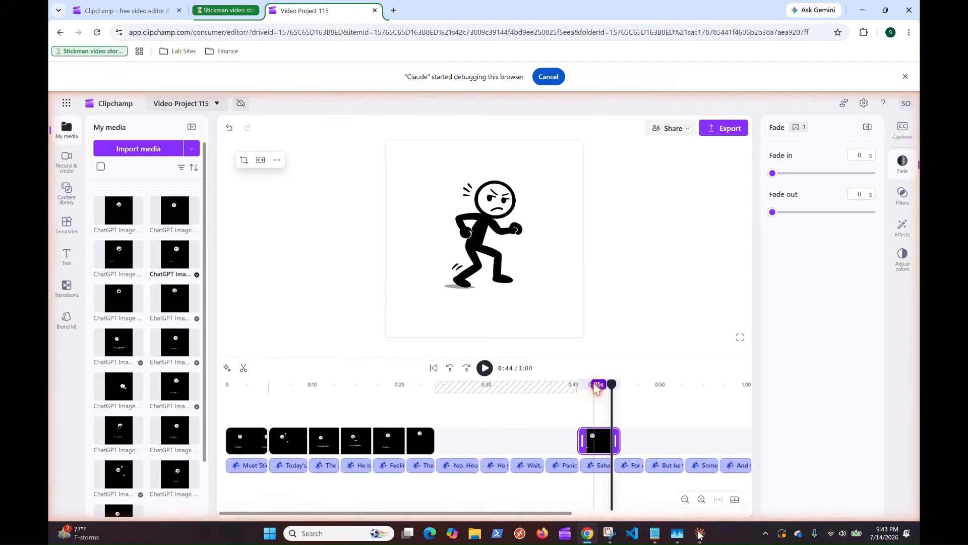
drag(599, 441, 460, 443)
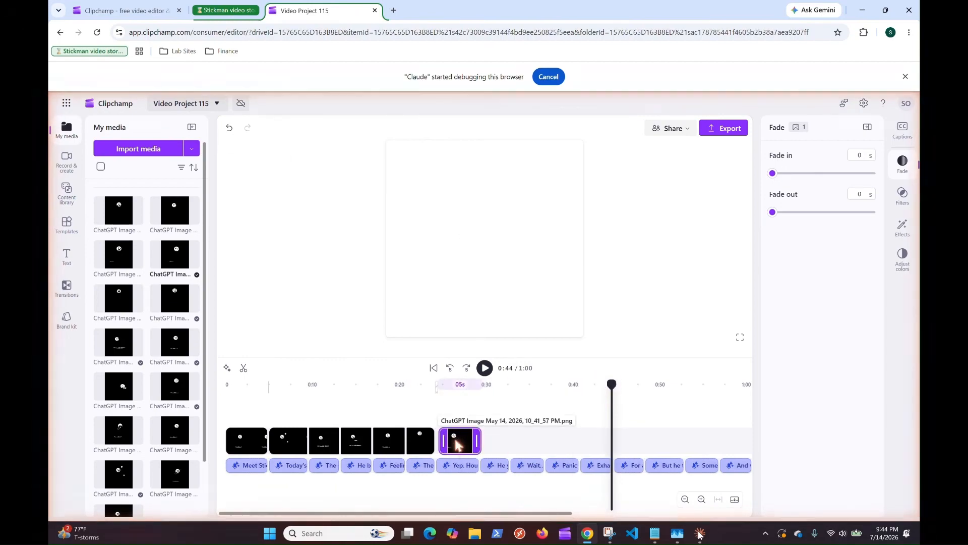
Step: Switch between Claude and Chrome to check how the remaining images are being placed on the timeline
click(698, 534)
click(702, 535)
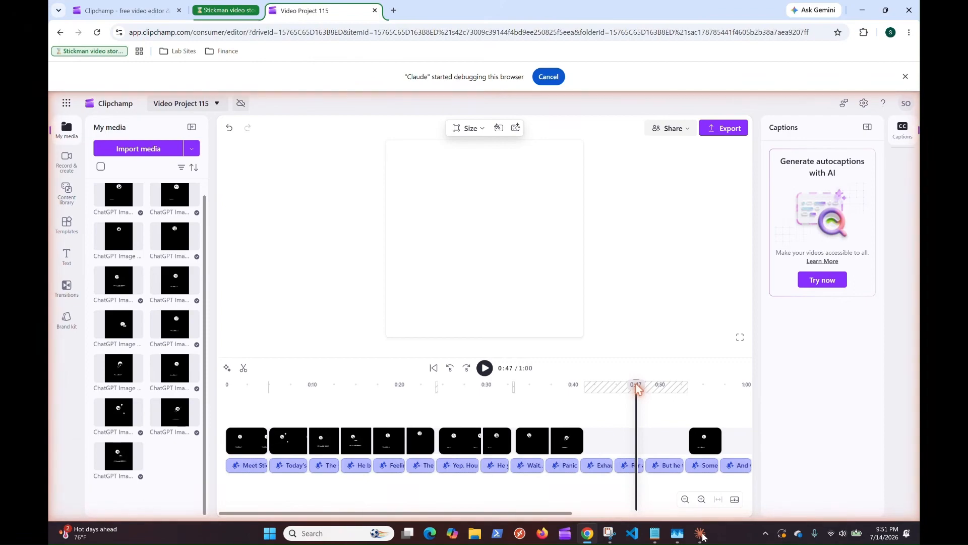
click(701, 533)
click(701, 533)
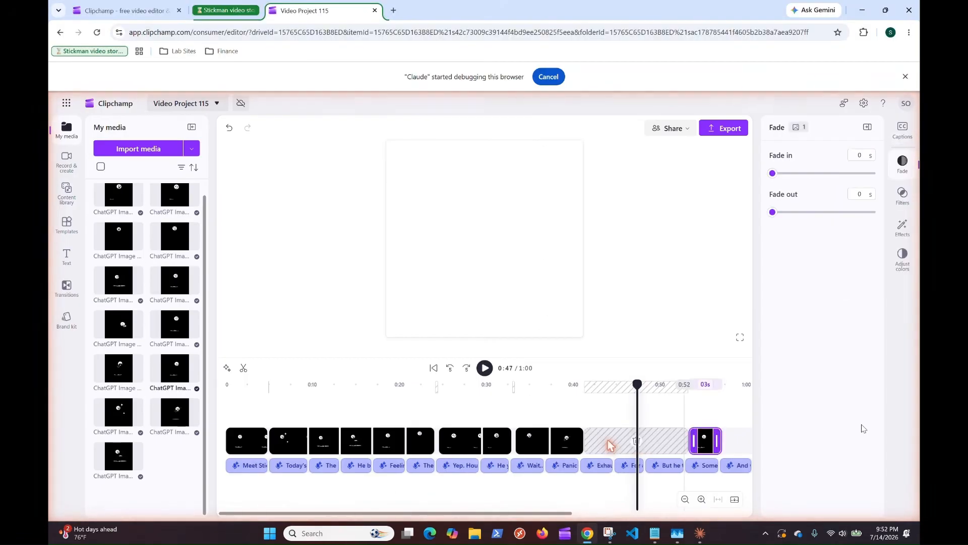
Step: Send Claude a tip that the gap-delete sits exactly midway between two clips and cannot be clicked when the timebar is there
click(699, 534)
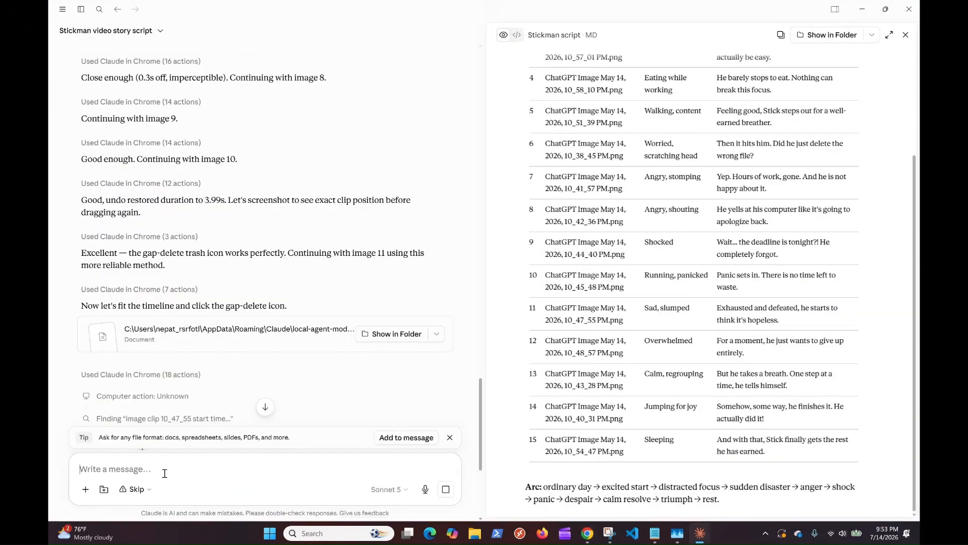
click(164, 469)
text(quick tip for you.  The gap-delete will always be exactly in the middle of the two clips.  )
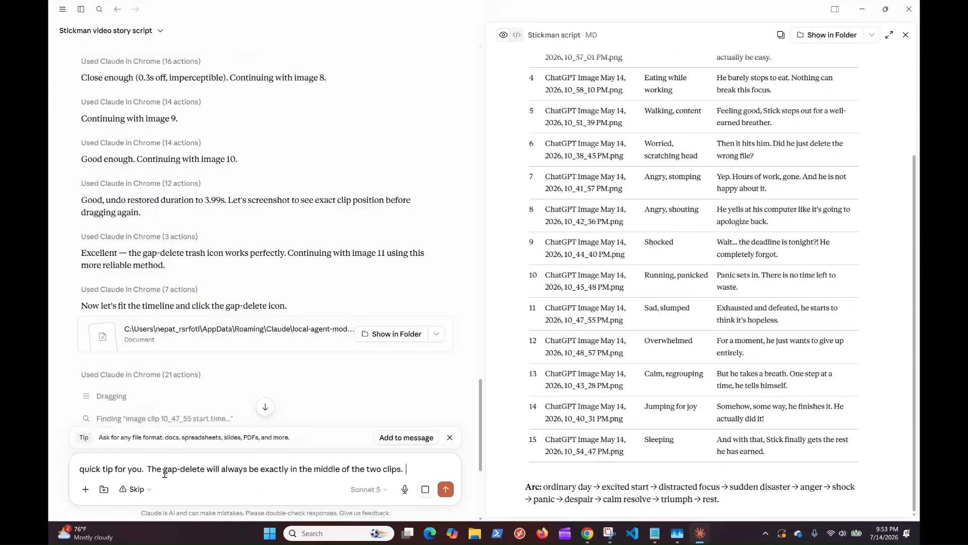
text(If the timebar is placed in that spot, you will not be able to click the gap-delete.)
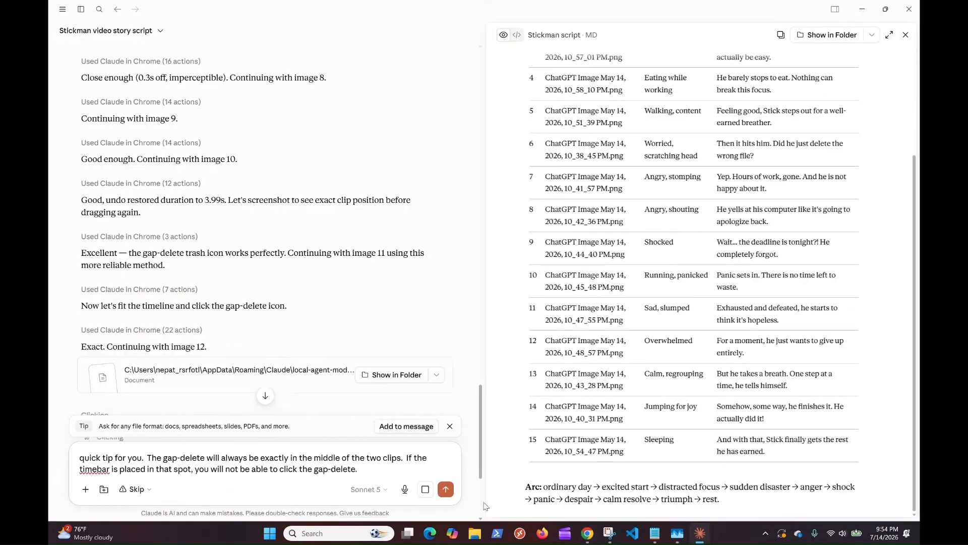
click(446, 489)
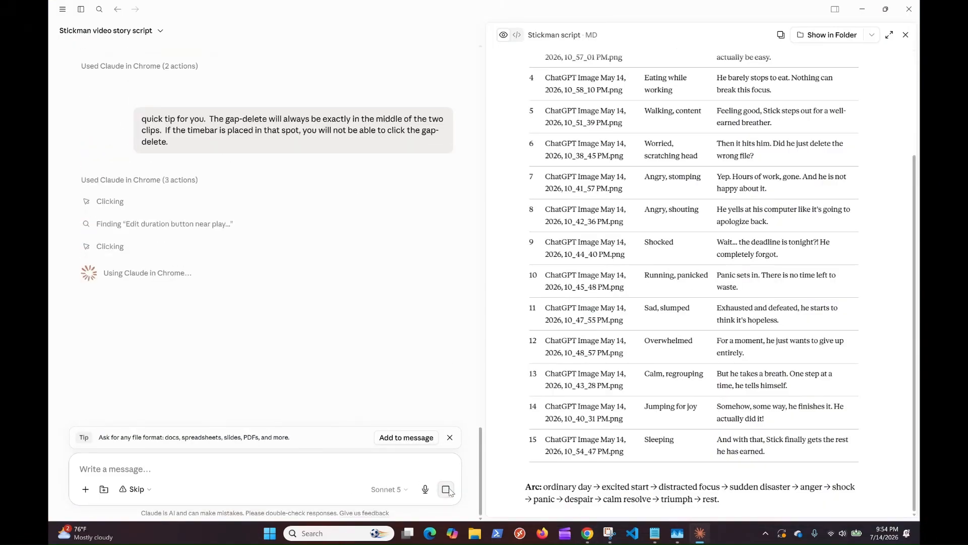
Step: Check the timeline in Chrome, and return to Claude to read its latest progress on the final image
click(700, 535)
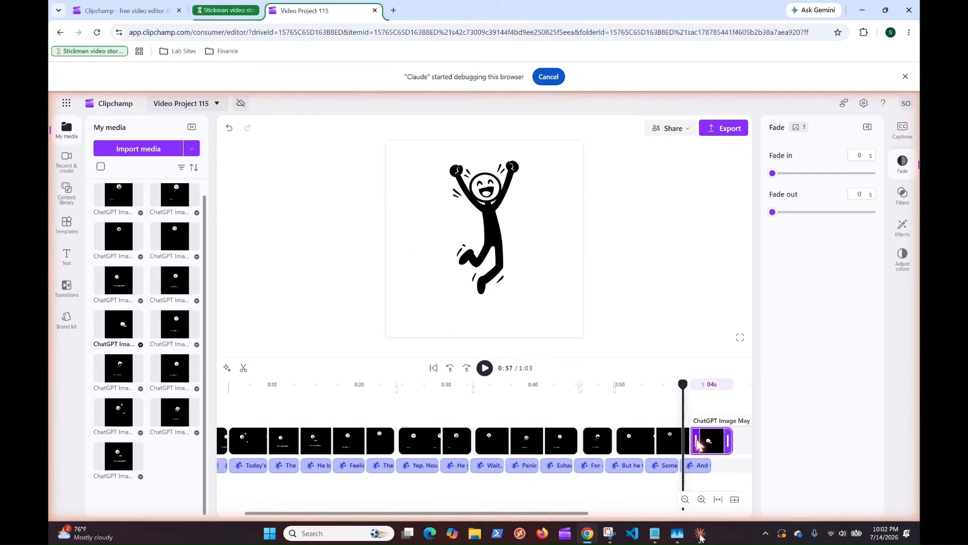
click(699, 536)
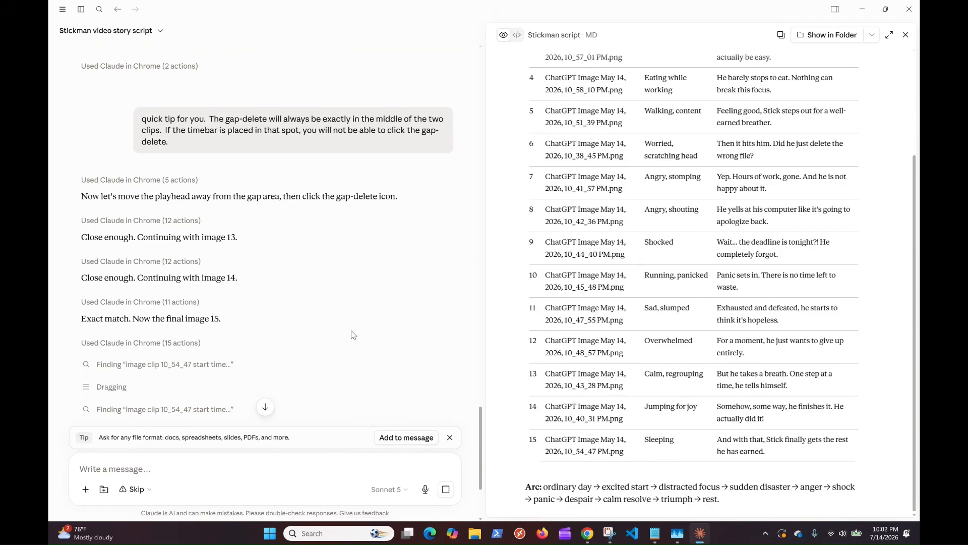
scroll(310, 356, down, 2)
scroll(312, 357, down, 1)
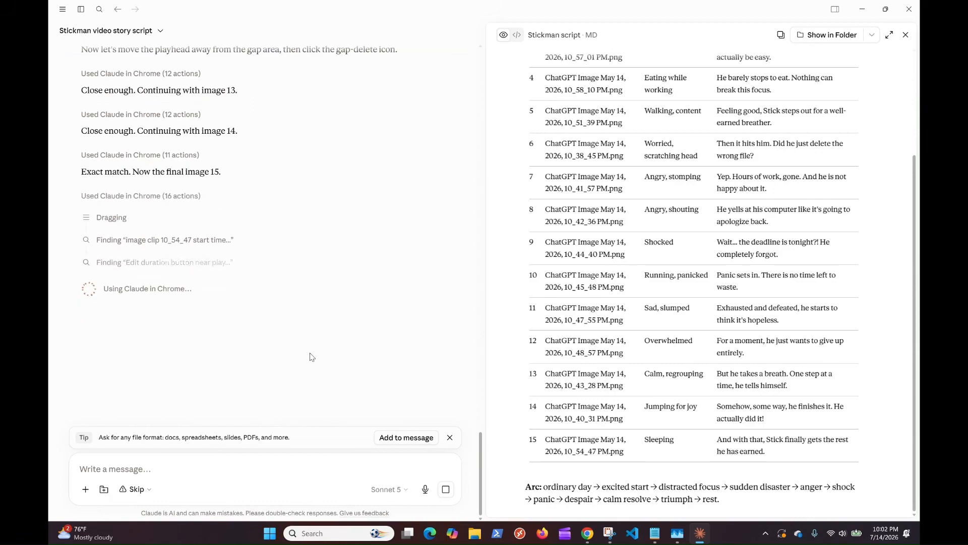
Step: Switch between Chrome and Claude to check the final image's placement and the start of the transition work
click(700, 533)
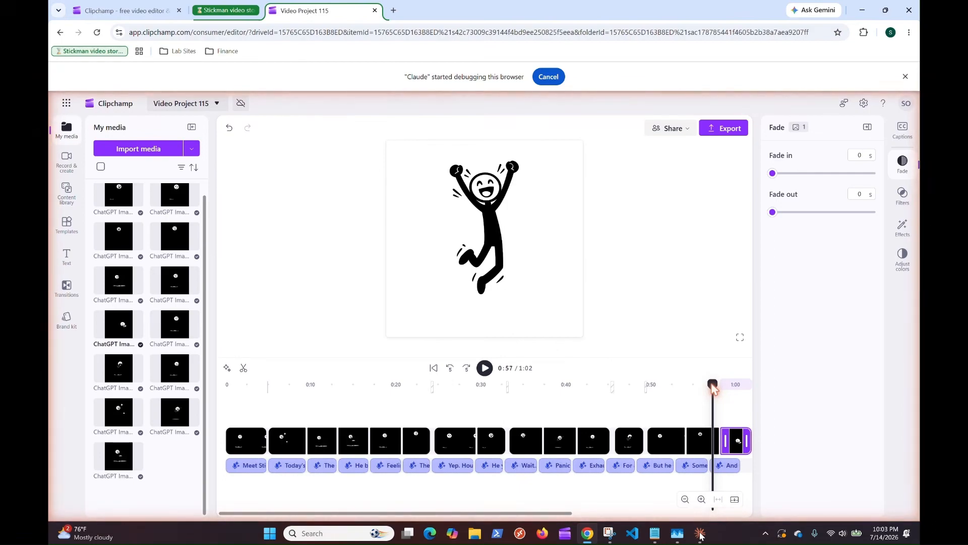
mouse_move(307, 440)
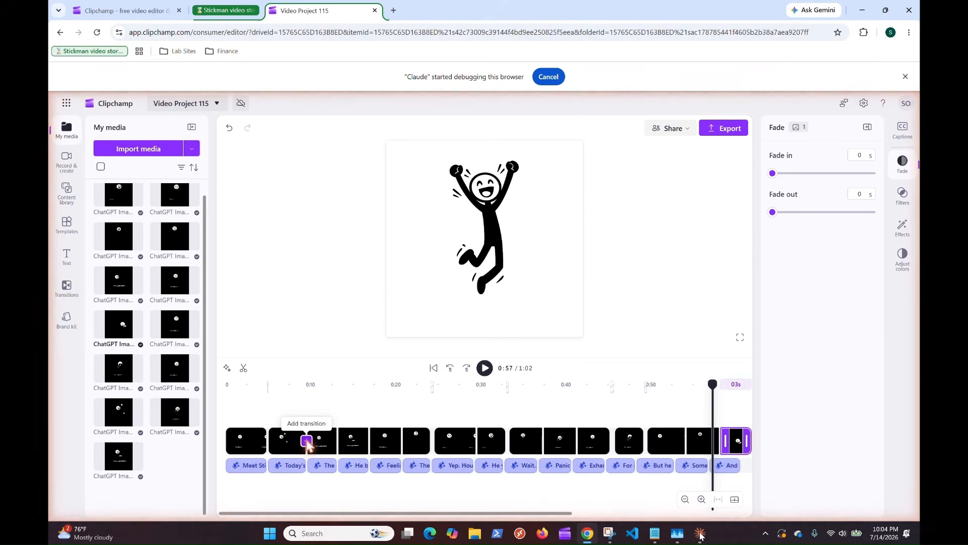
click(700, 534)
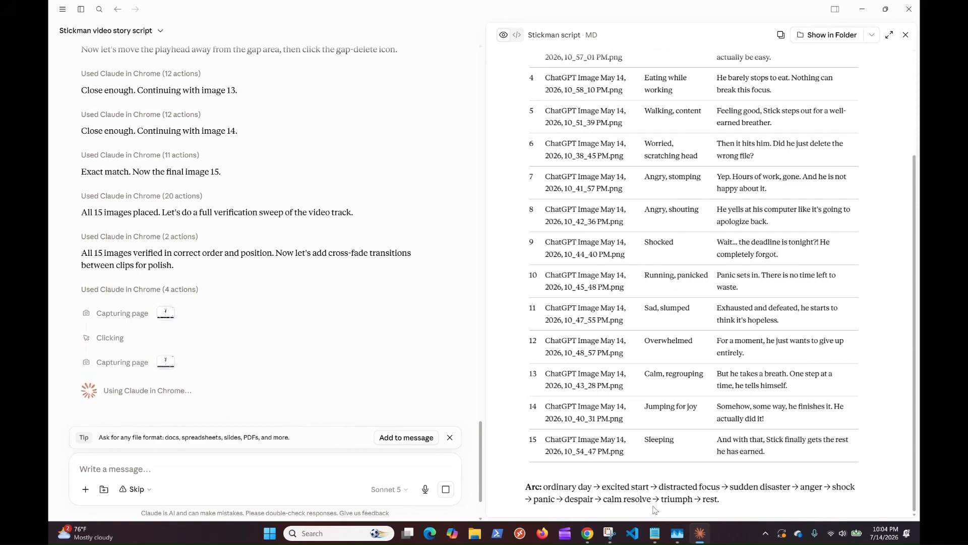
mouse_move(704, 534)
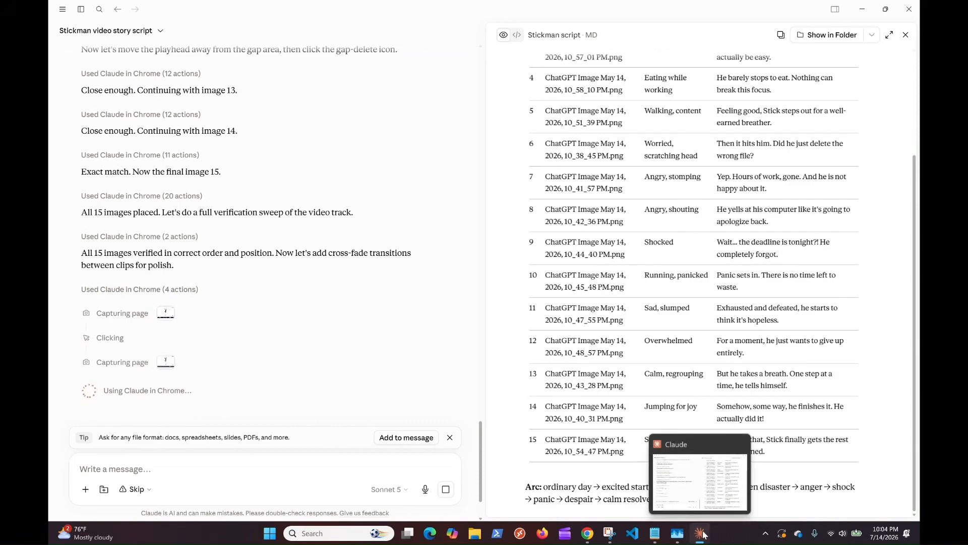
click(705, 534)
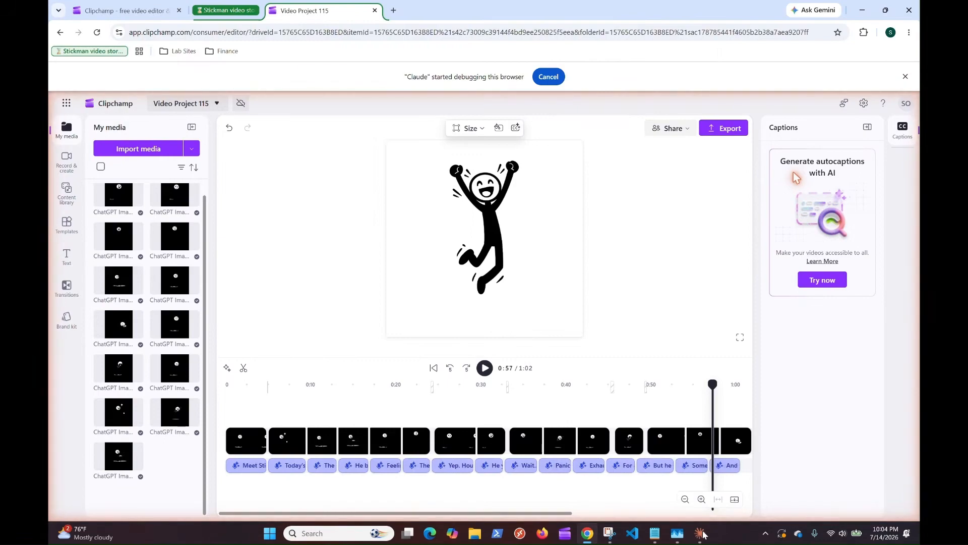
Step: Apply the Cross fade transition at the junctions between image clips 3 and 4, 4 and 5, 5 and 6, and 7 and 8
mouse_move(338, 442)
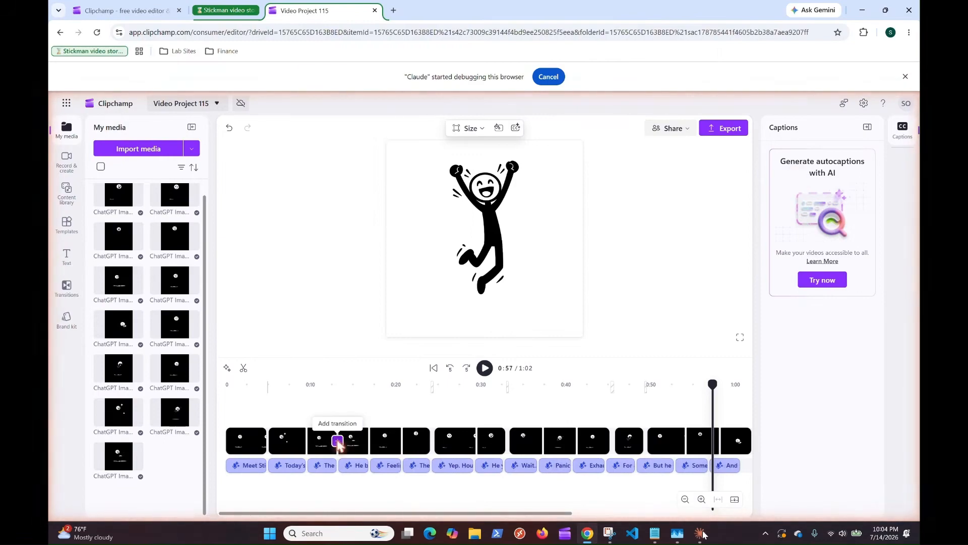
click(338, 443)
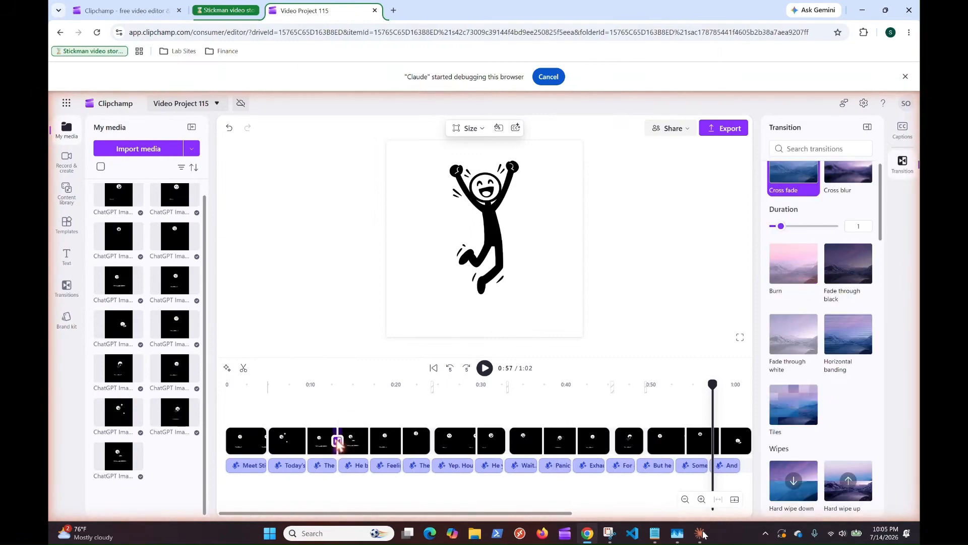
click(793, 173)
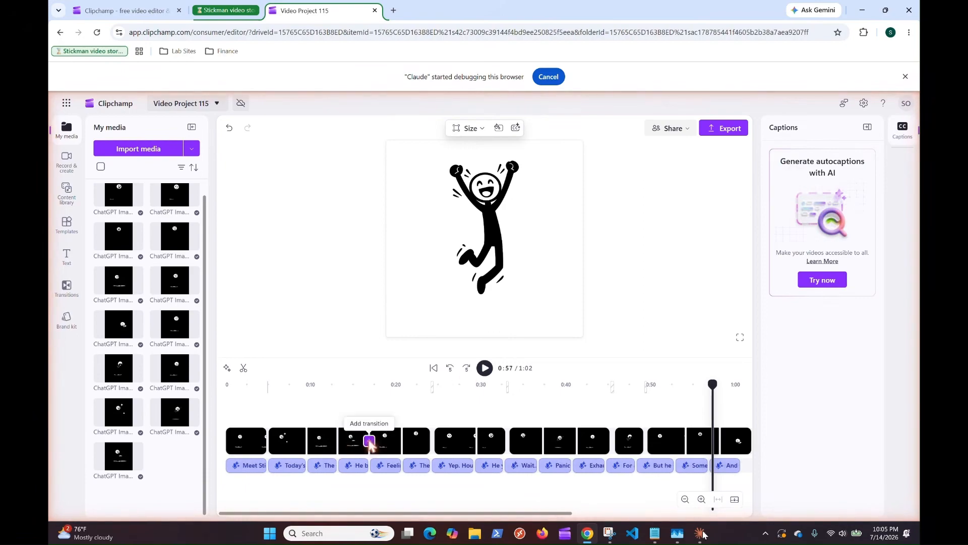
click(369, 443)
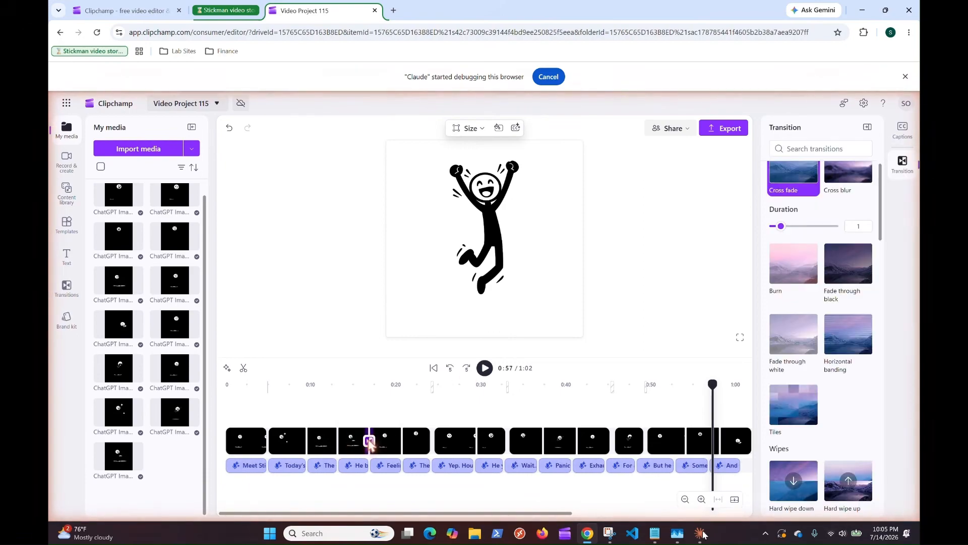
click(795, 177)
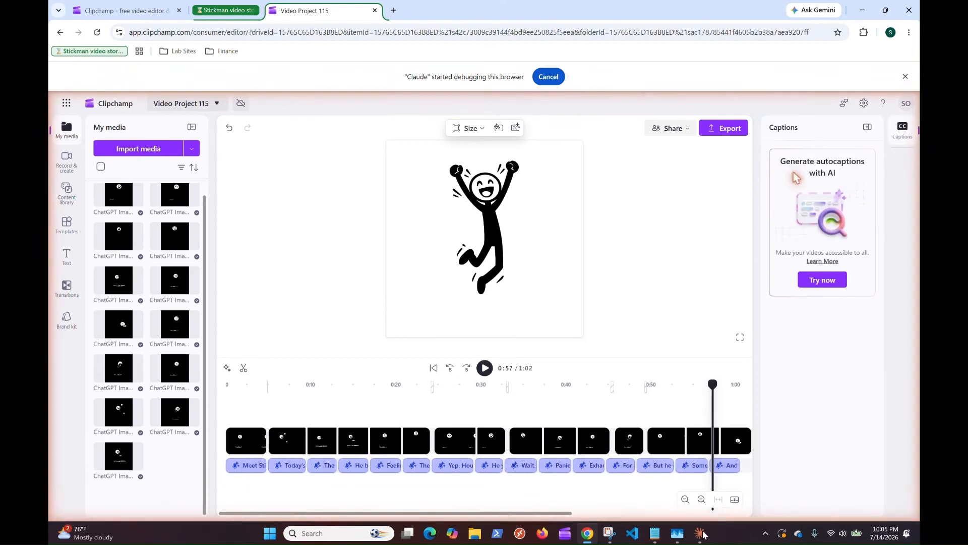
click(402, 442)
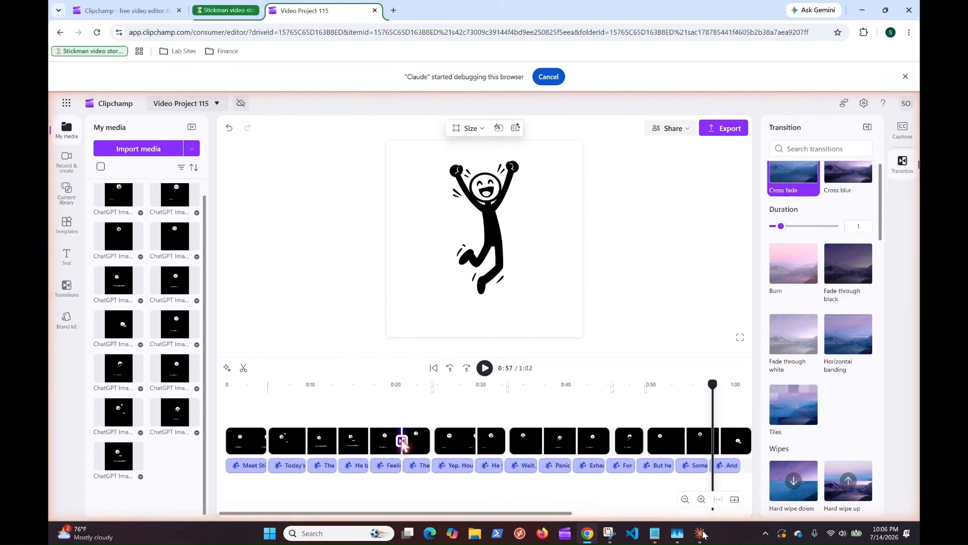
click(796, 177)
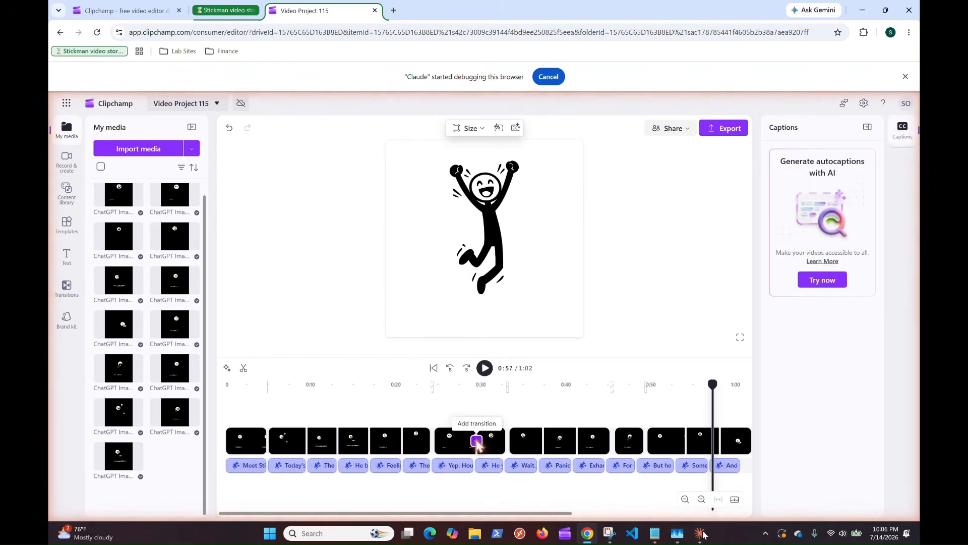
click(476, 442)
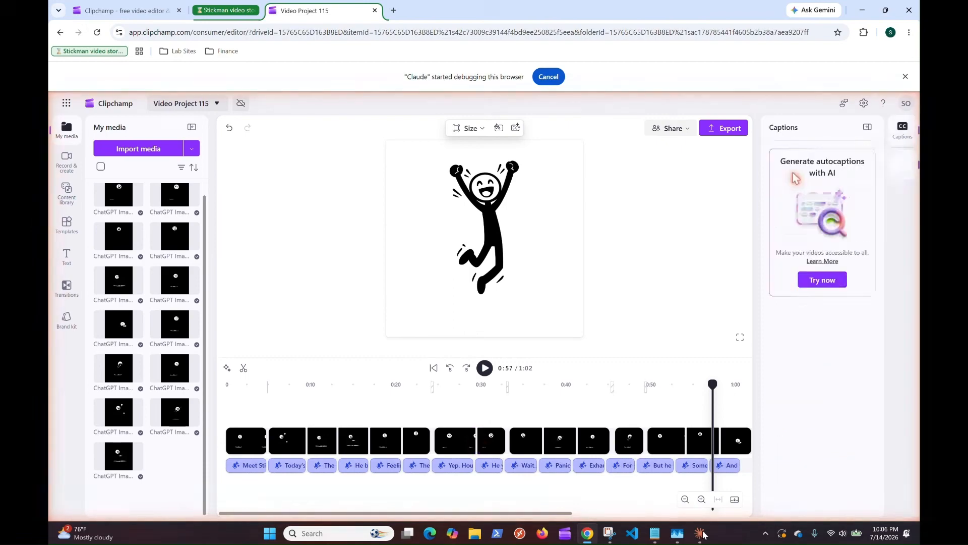
Step: Alternate between Claude and Chrome to follow the Cross fade transitions being added at the remaining clip junctions
click(701, 533)
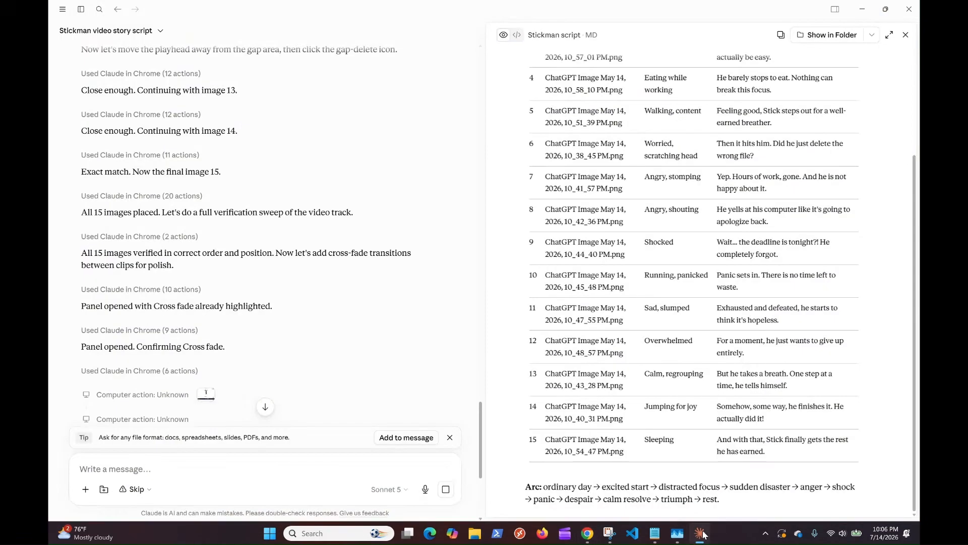
click(703, 532)
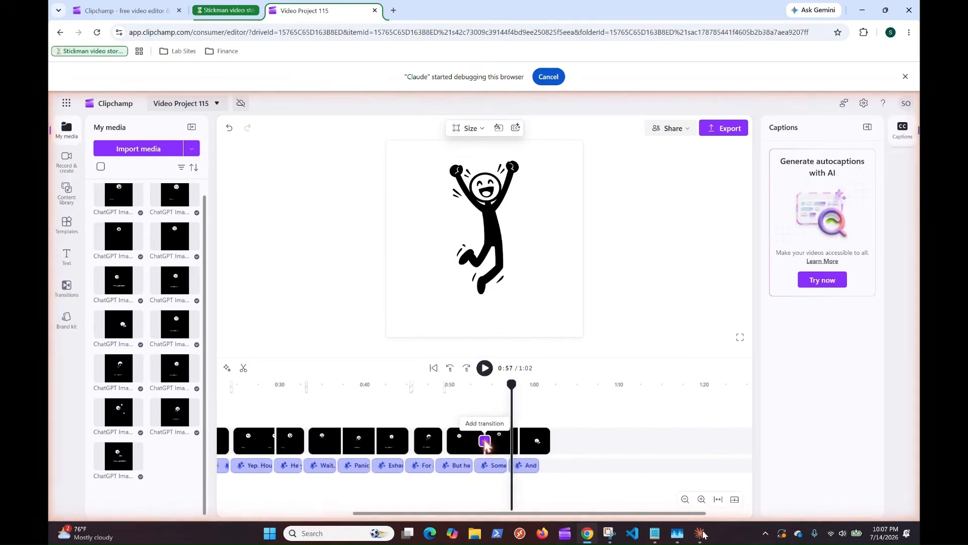
click(702, 532)
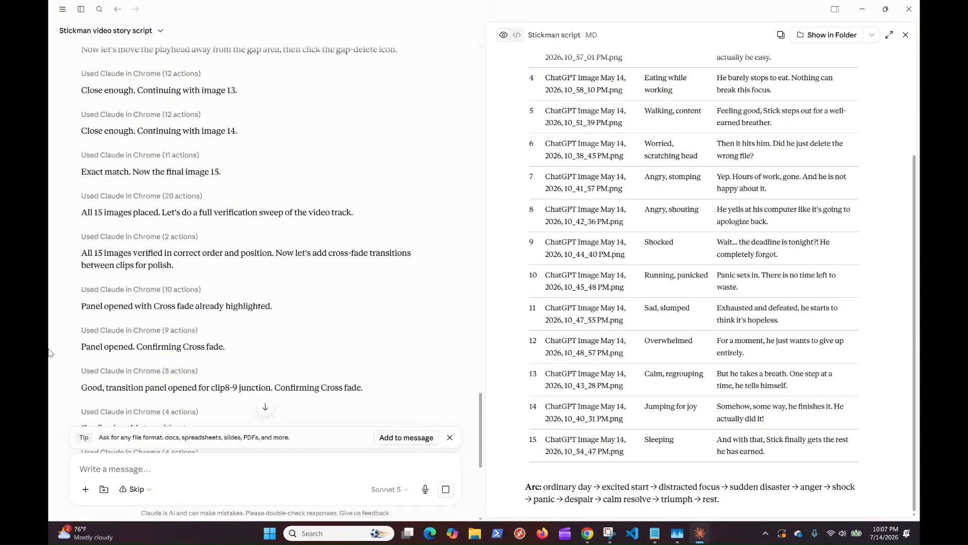
click(700, 533)
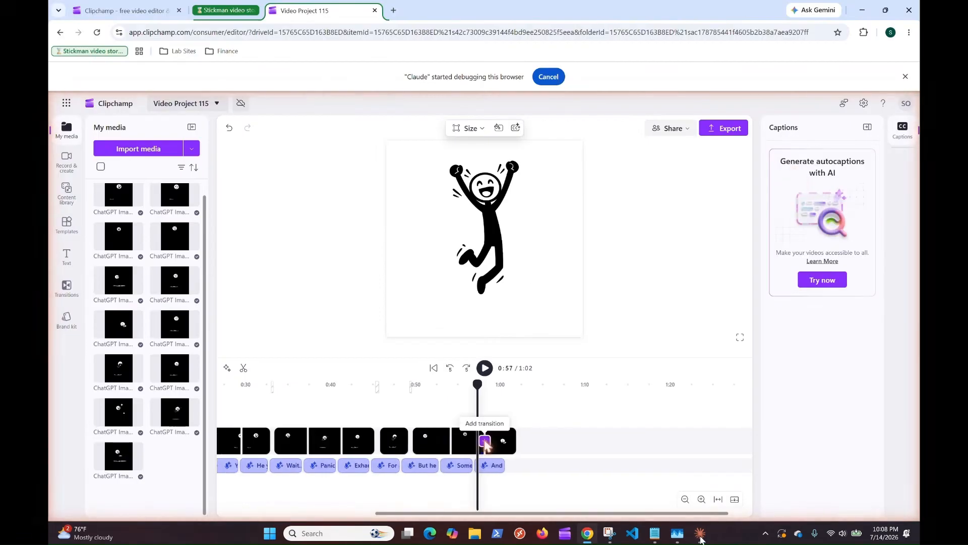
click(700, 536)
click(700, 536)
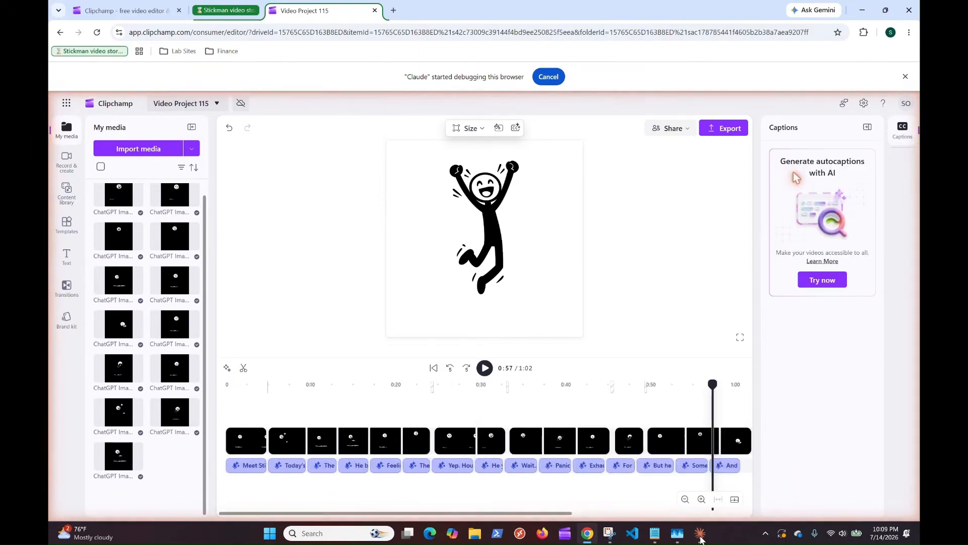
Step: Read Claude's export progress, and check the visual-gap cleanup and the rendering of Video Project 115.mp4 in Chrome
click(701, 536)
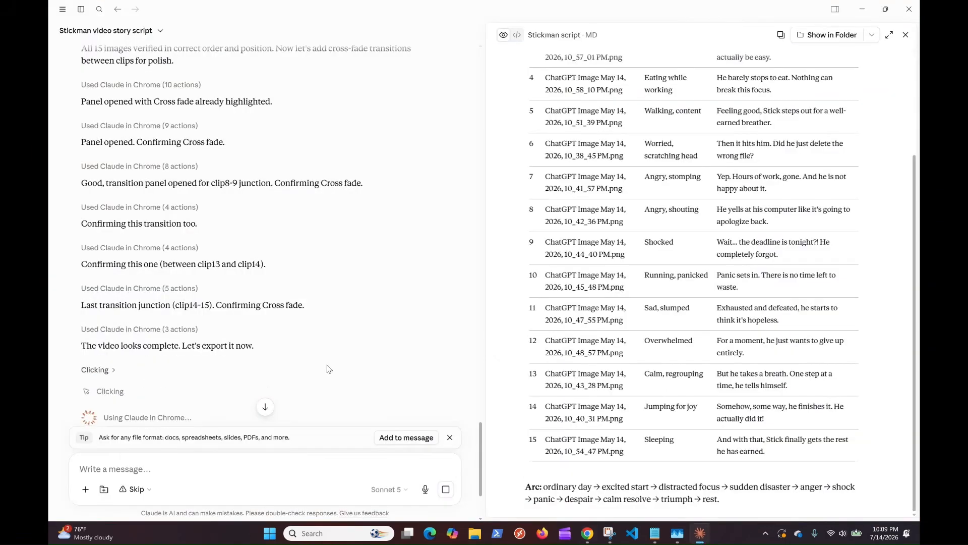
scroll(327, 369, down, 3)
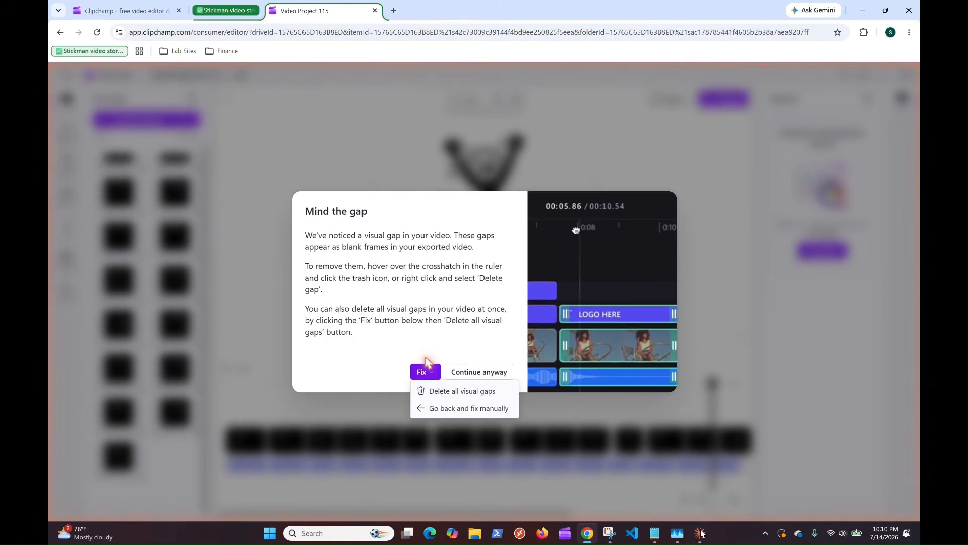
click(701, 533)
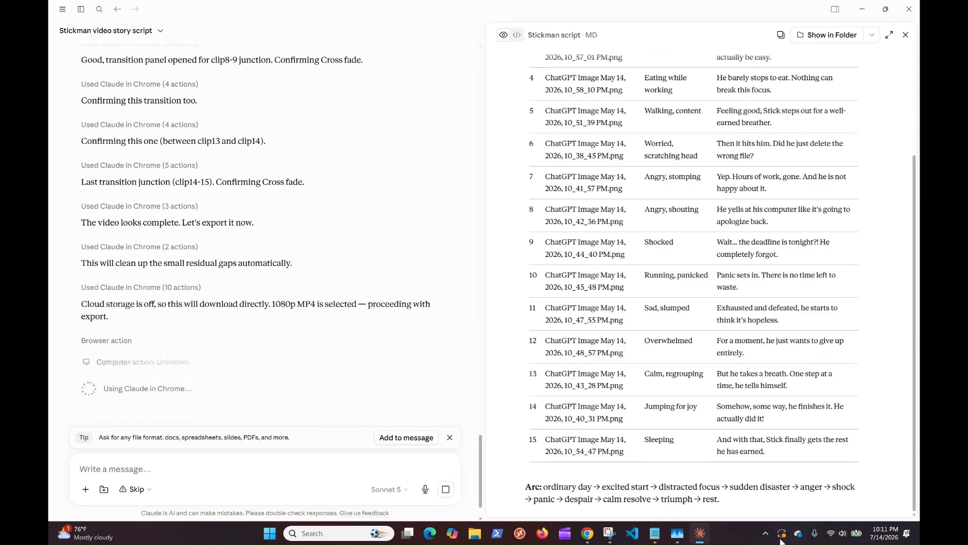
mouse_move(707, 537)
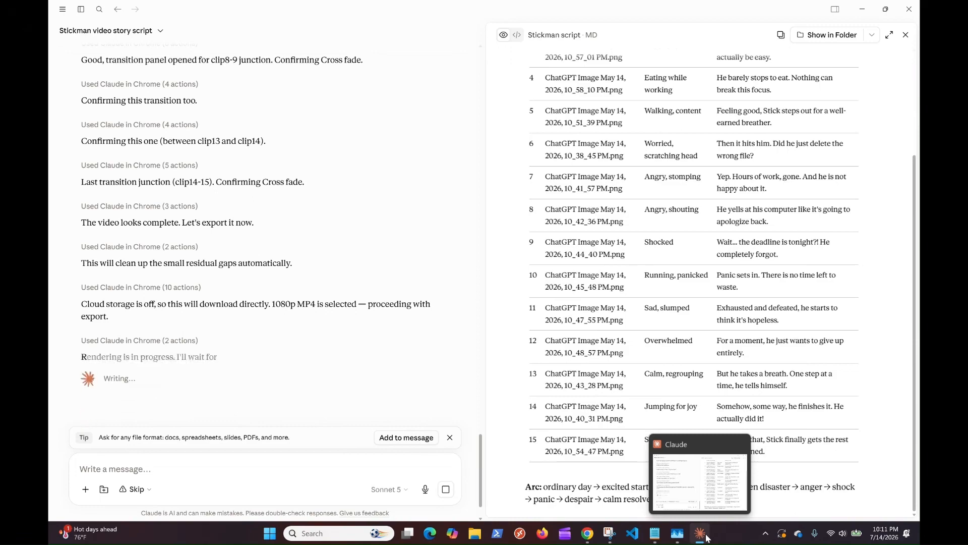
click(707, 537)
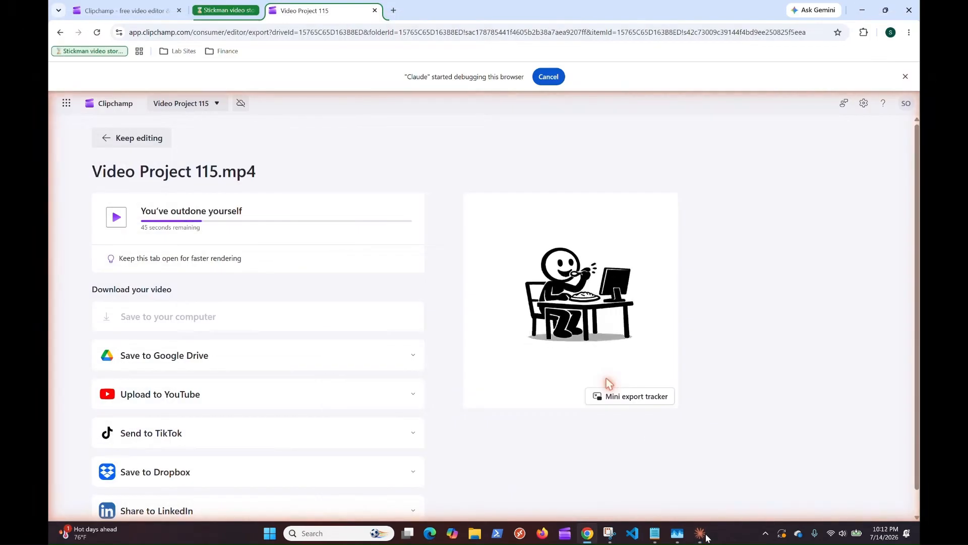